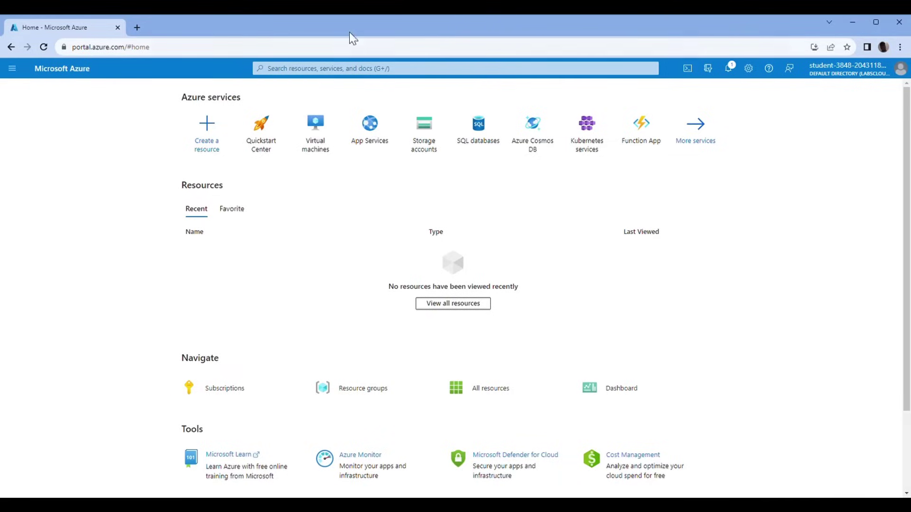
# Find the Microsoft Sentinel service and open the calabws workspace.
pyautogui.click(389, 79)
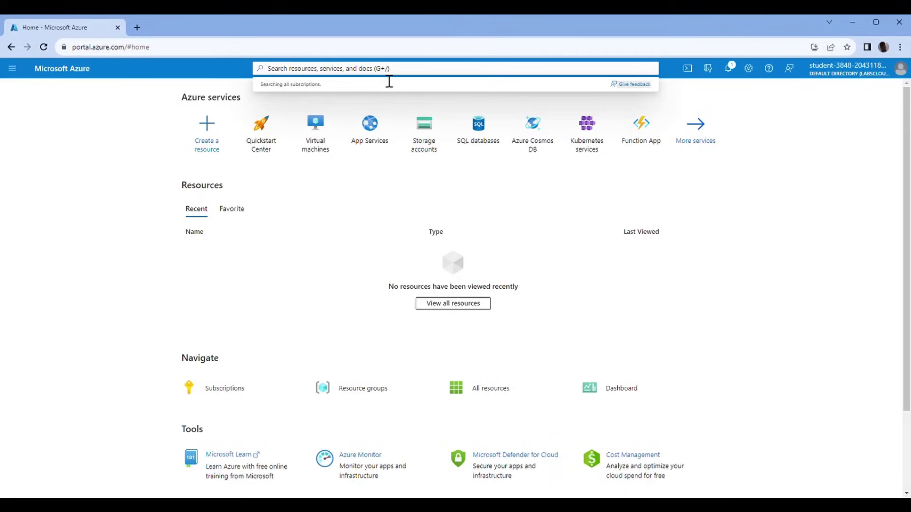
pyautogui.write('sentin')
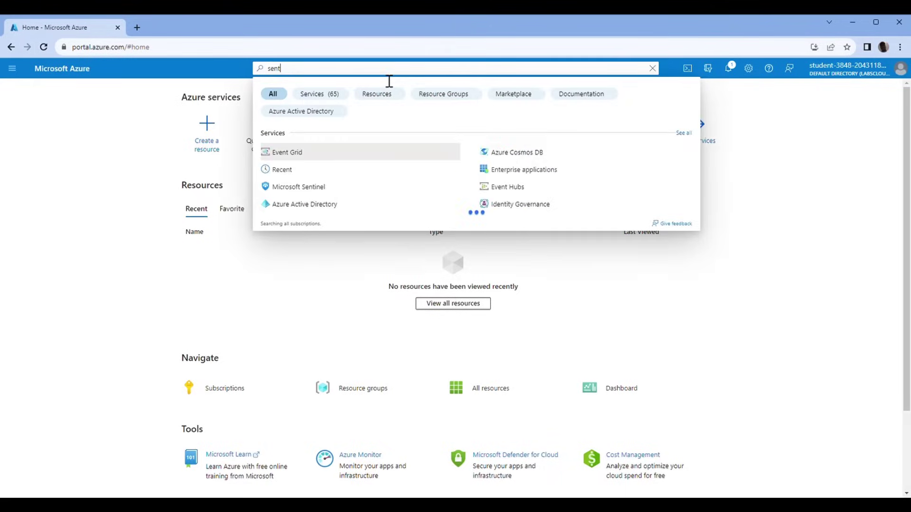
pyautogui.click(333, 155)
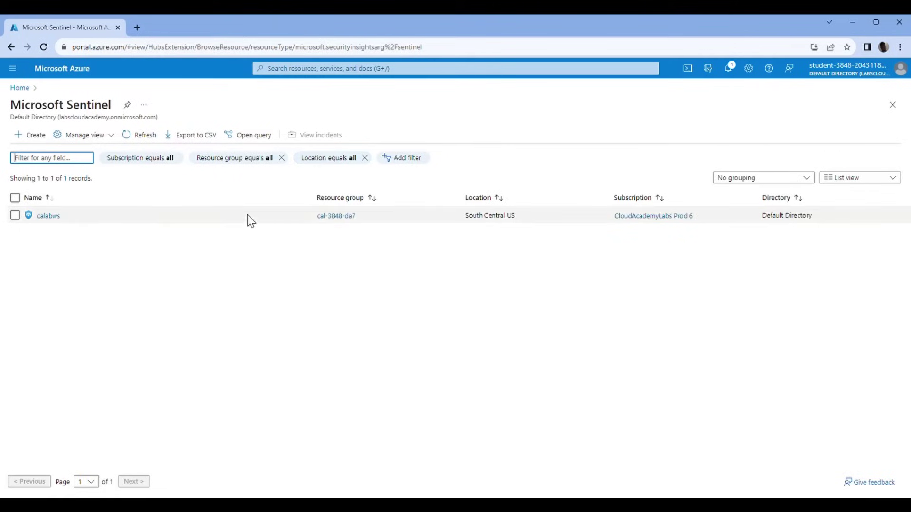
pyautogui.click(49, 218)
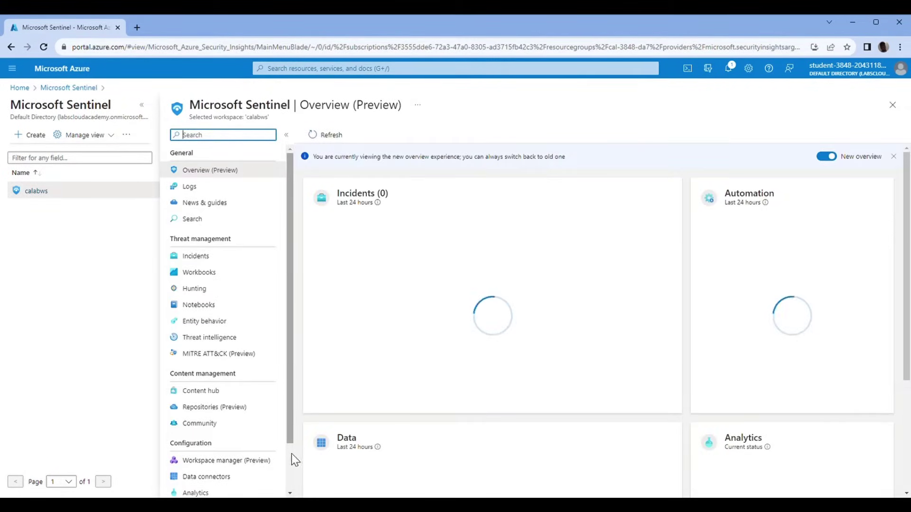
# Go to the workspace's data connectors and open the content hub from there to find more connectors.
pyautogui.scroll(-1, 291, 456)
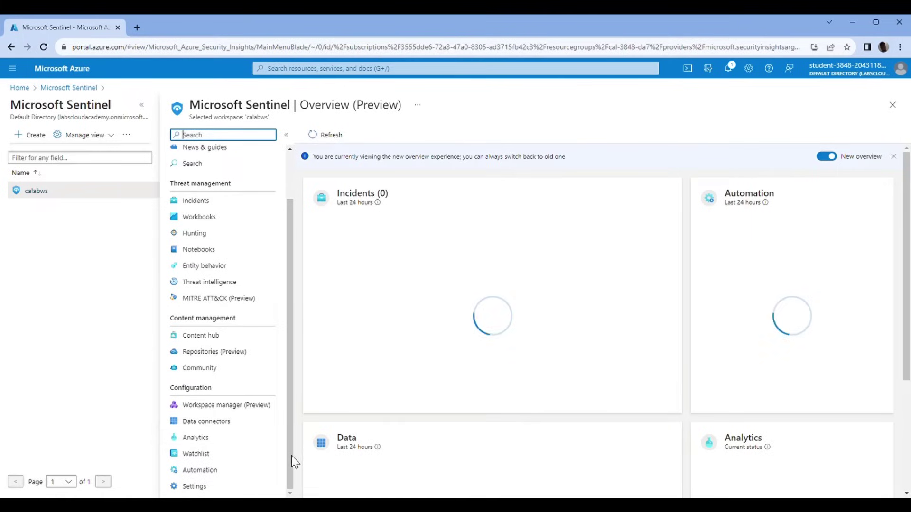
pyautogui.click(246, 430)
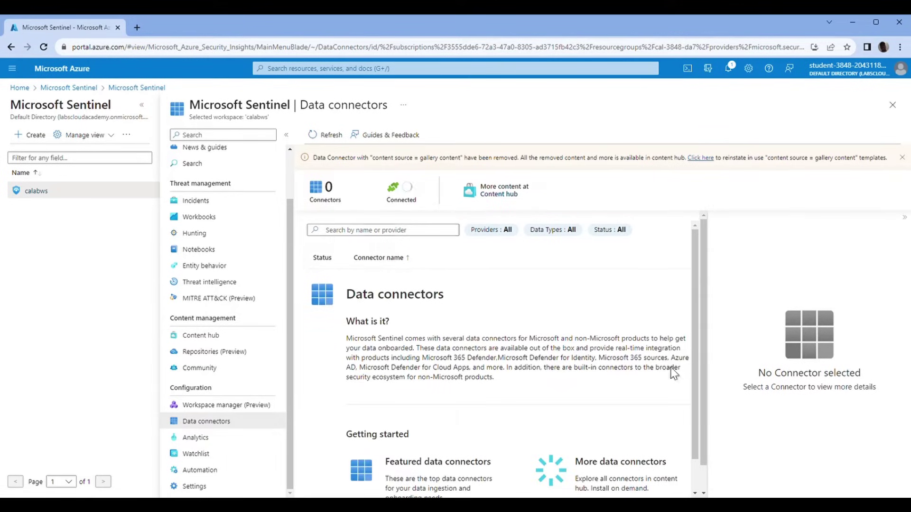
pyautogui.scroll(-1, 705, 472)
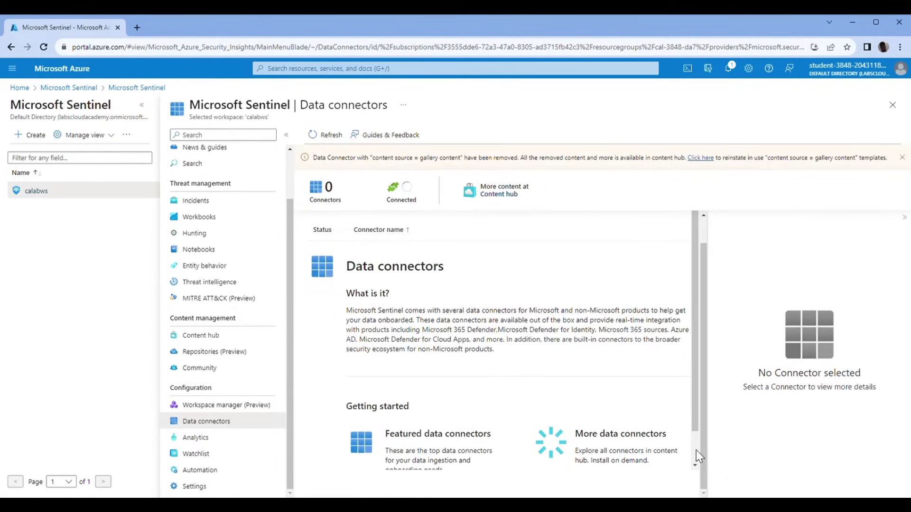
pyautogui.scroll(1, 696, 451)
pyautogui.scroll(-1, 706, 481)
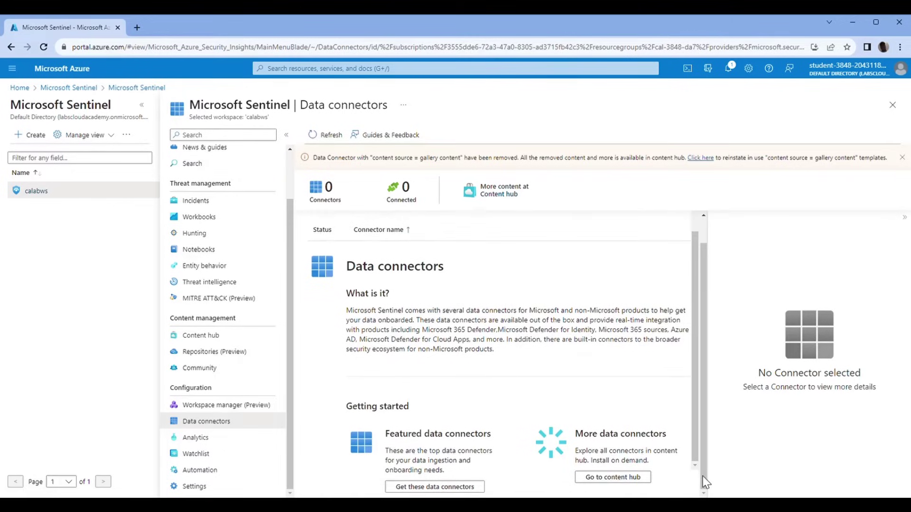
pyautogui.click(637, 478)
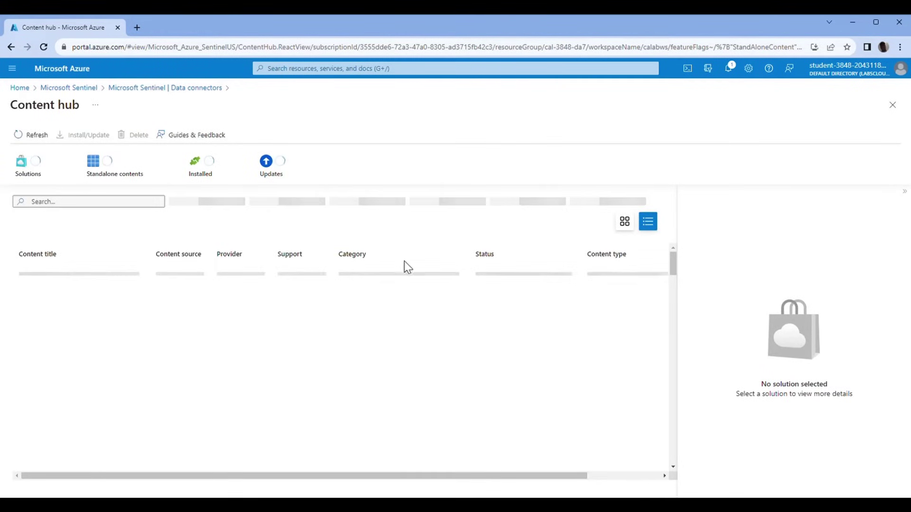
# Search the content hub for "windows security" and install the Windows Security Events solution.
pyautogui.click(162, 206)
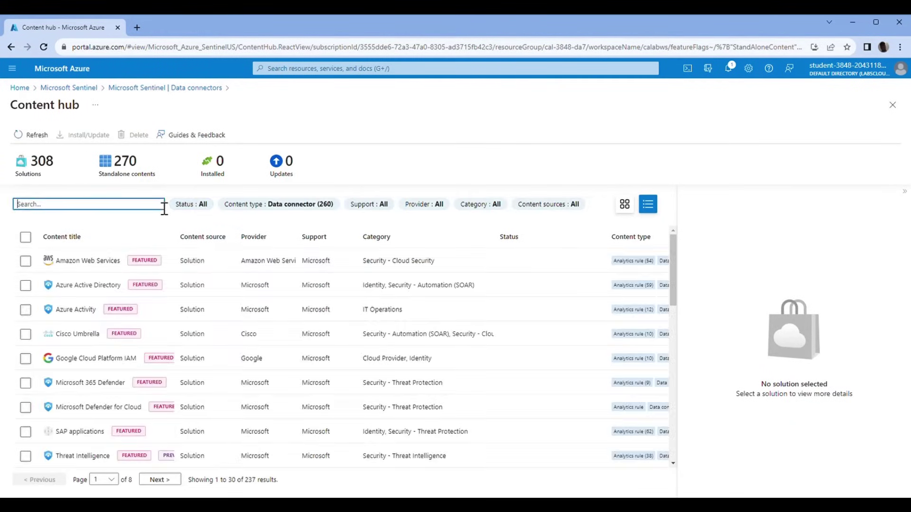
pyautogui.write('windows')
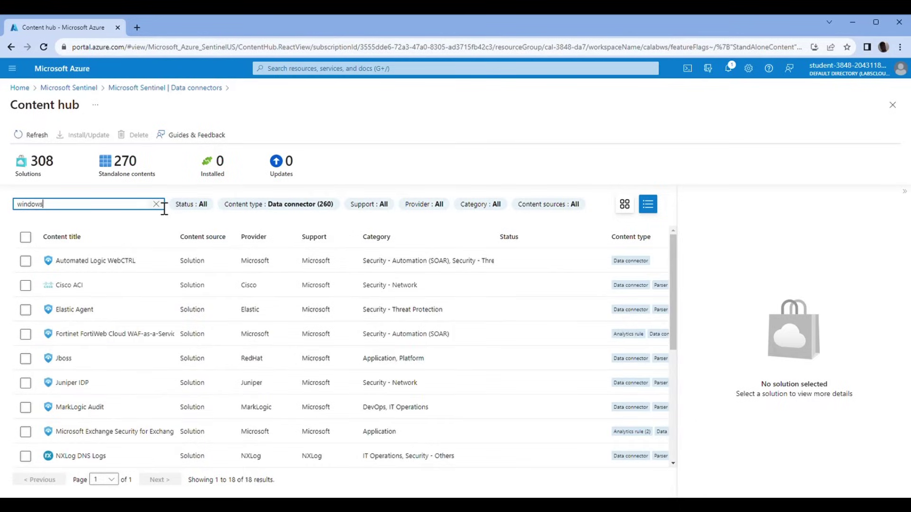
pyautogui.write(' security')
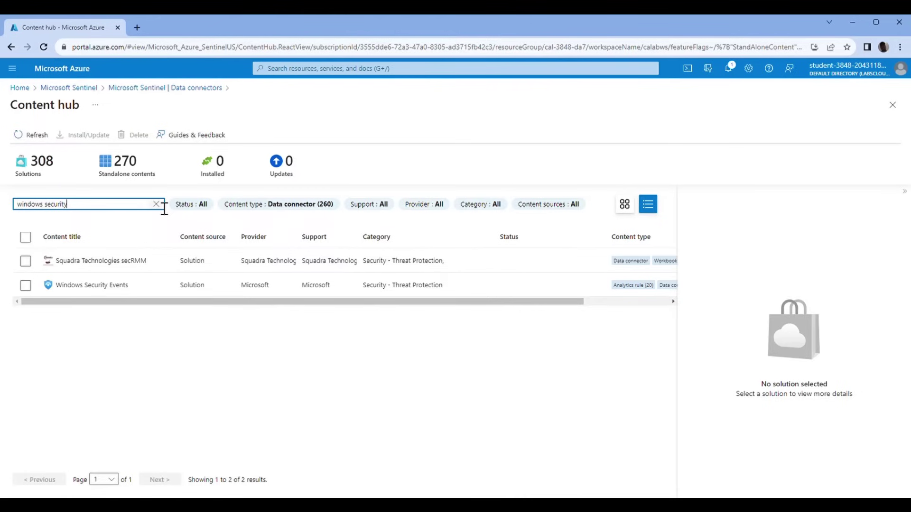
pyautogui.click(98, 286)
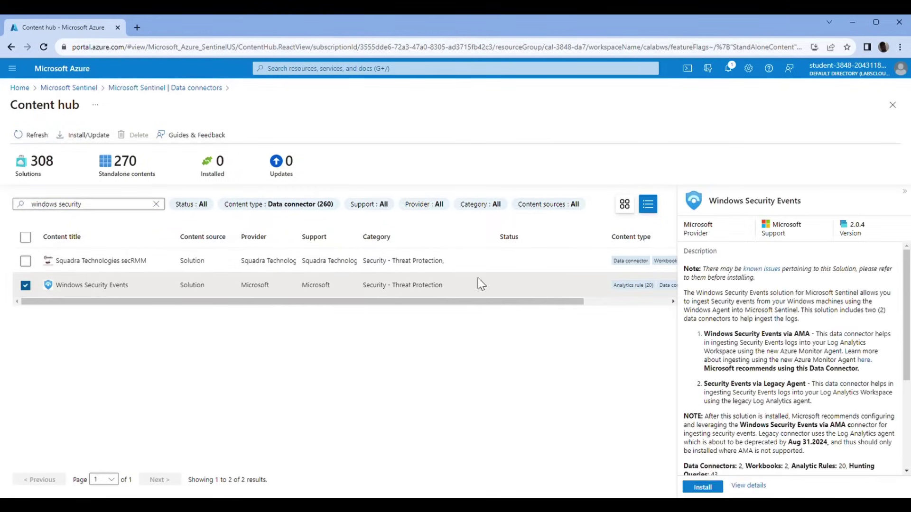
pyautogui.click(703, 488)
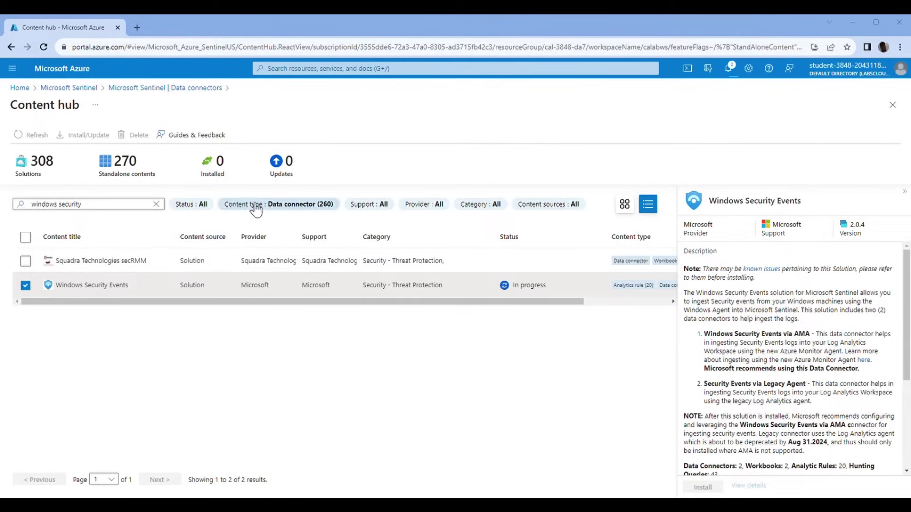
# Return to the calabws workspace's data connectors, refresh the connector list and check the installation notification.
pyautogui.click(84, 89)
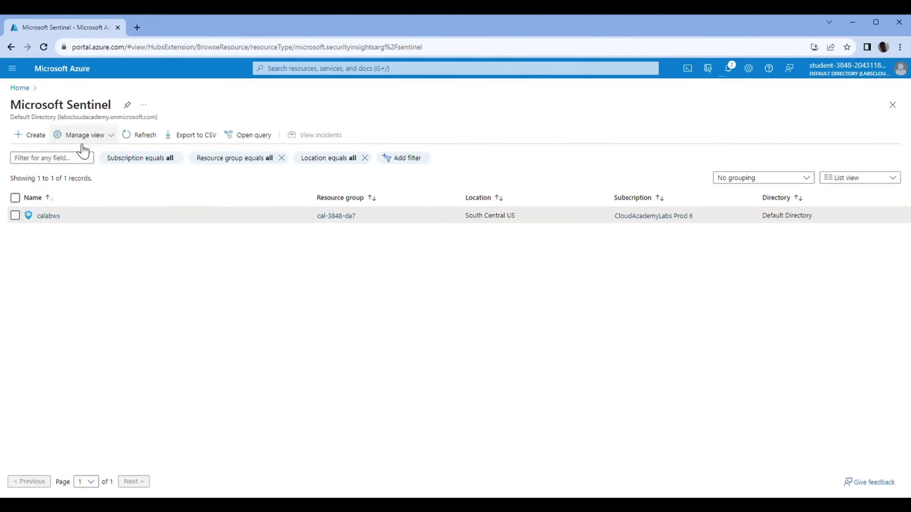
pyautogui.click(48, 220)
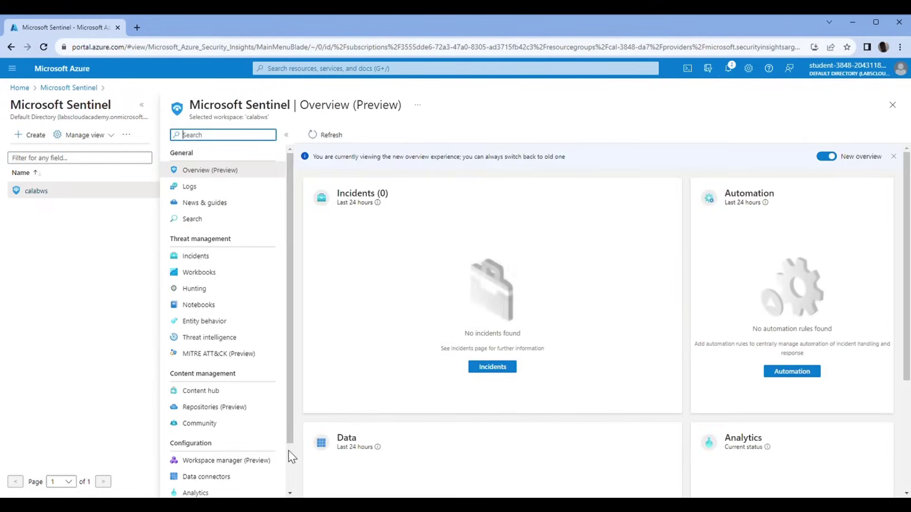
pyautogui.scroll(-1, 288, 450)
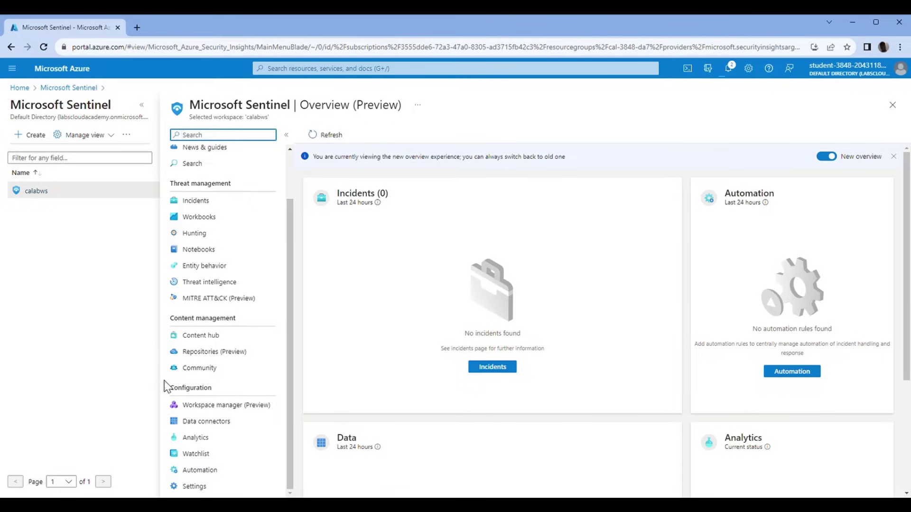
pyautogui.click(254, 423)
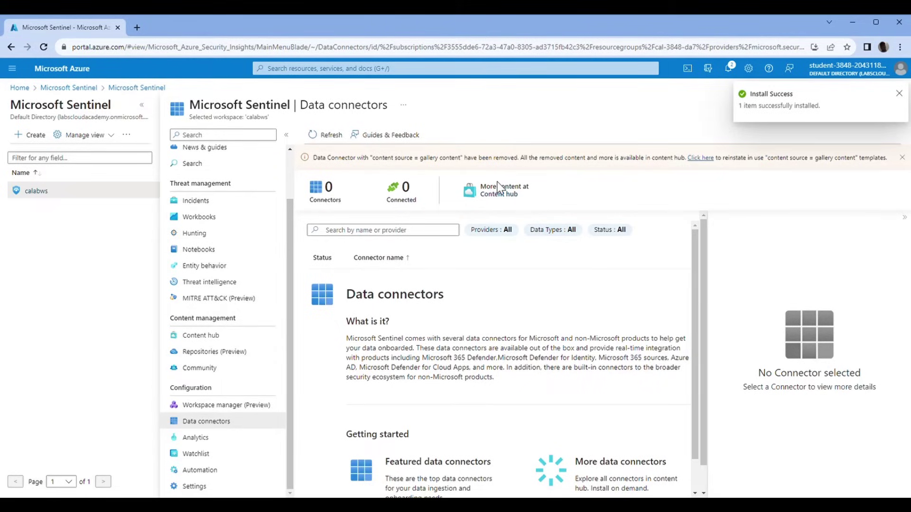
pyautogui.click(334, 136)
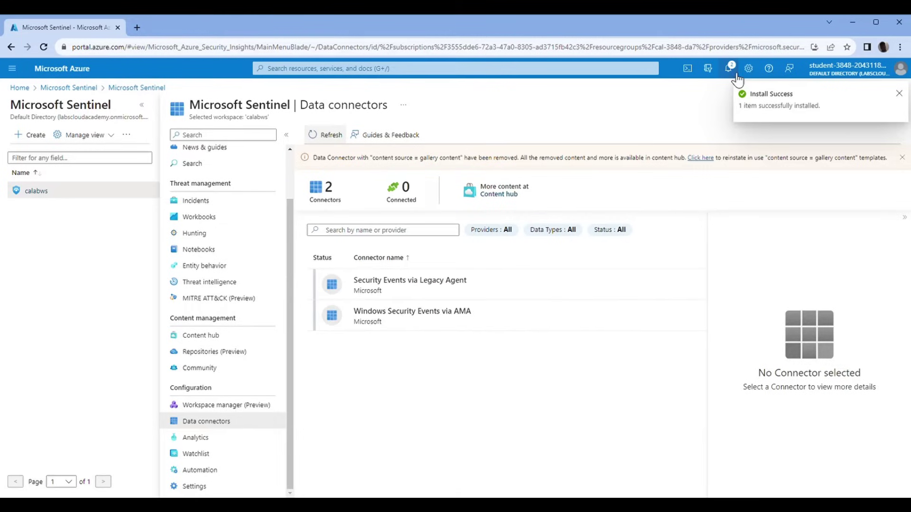
pyautogui.click(729, 68)
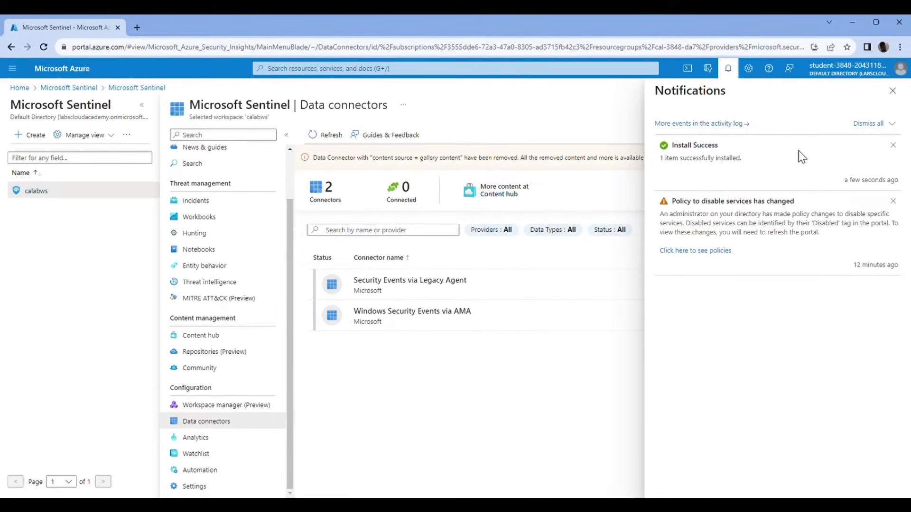
pyautogui.click(893, 91)
# From the Windows Security Events via AMA connector page, start a data collection rule named windows-event with the default subscription and resource group.
pyautogui.click(433, 320)
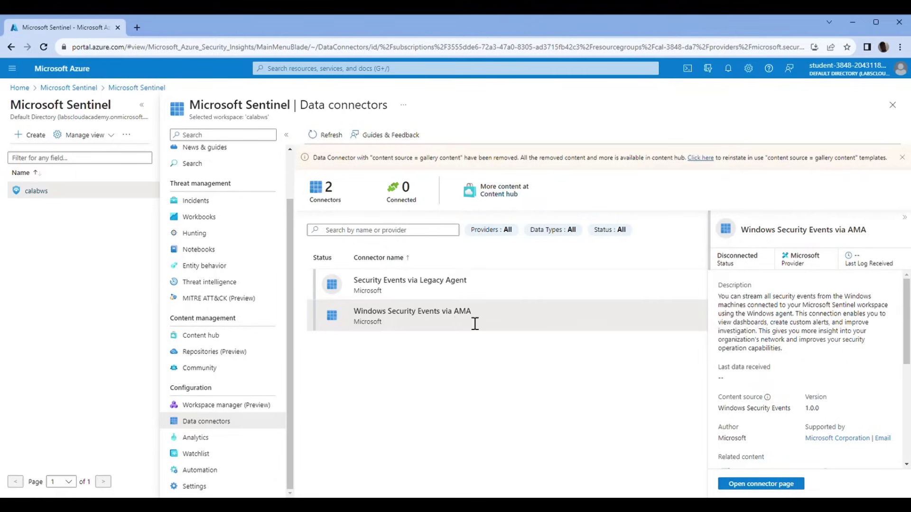
pyautogui.click(738, 485)
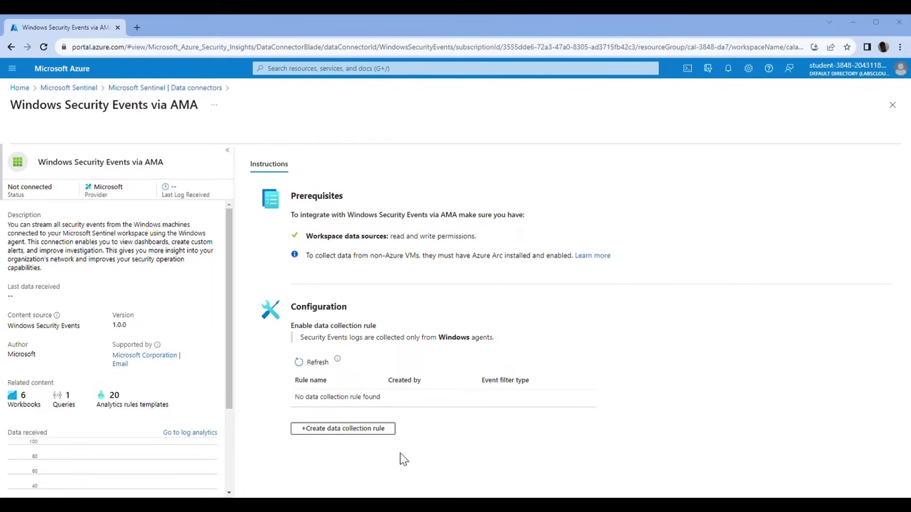
pyautogui.click(393, 432)
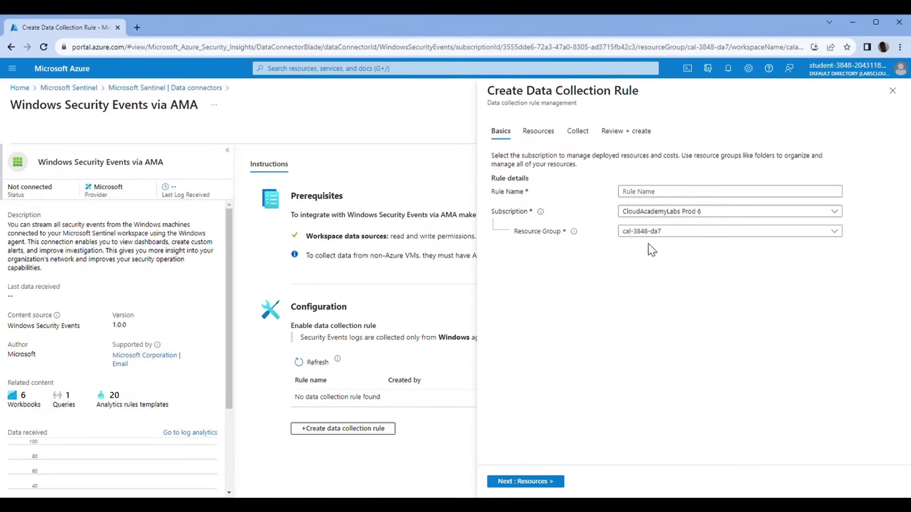
pyautogui.click(659, 196)
pyautogui.write('windows-event')
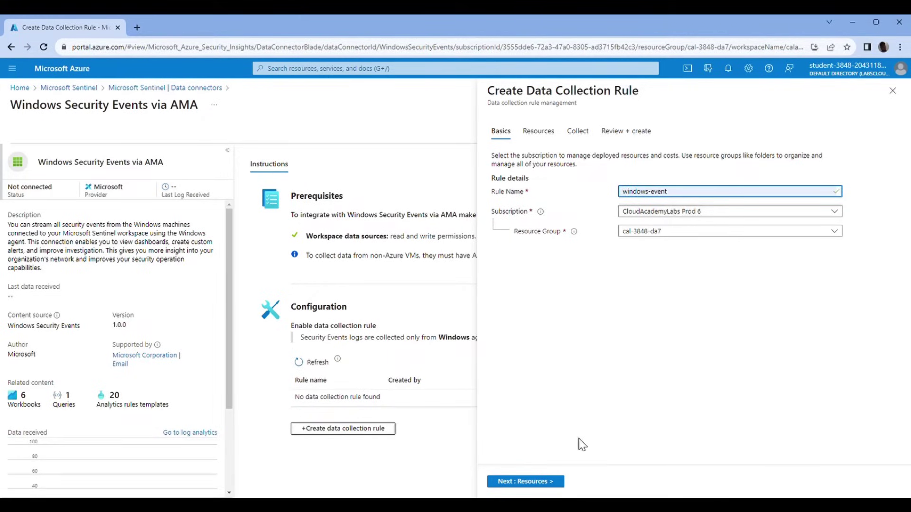
pyautogui.click(551, 482)
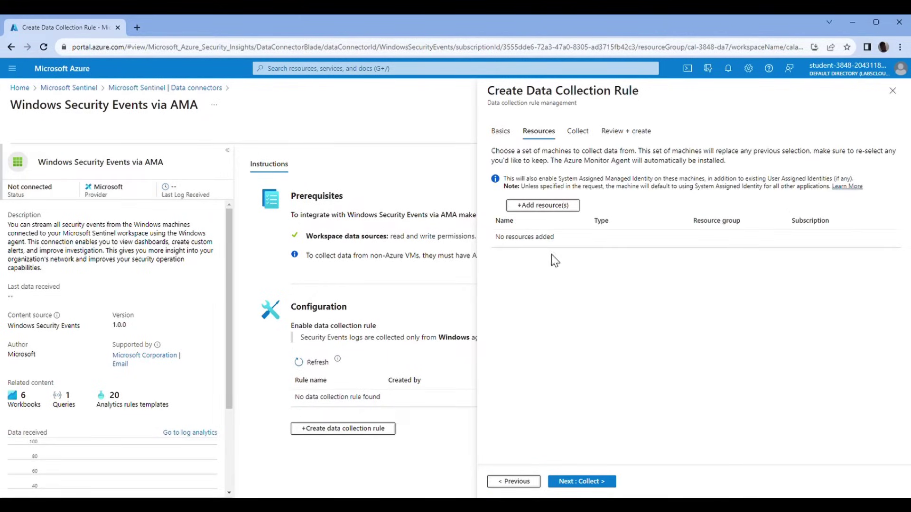
# Add the virtual machine ca-lab-vm as the resource the data collection rule collects from.
pyautogui.click(551, 205)
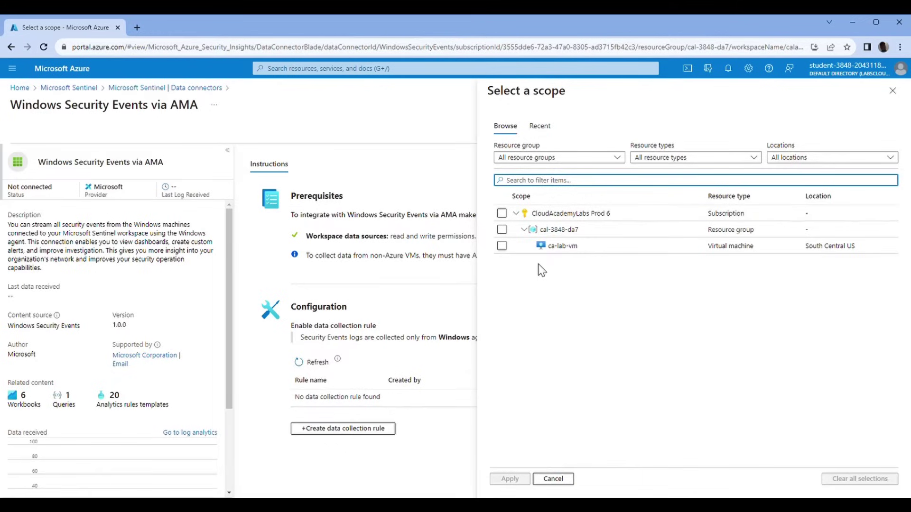
pyautogui.click(502, 246)
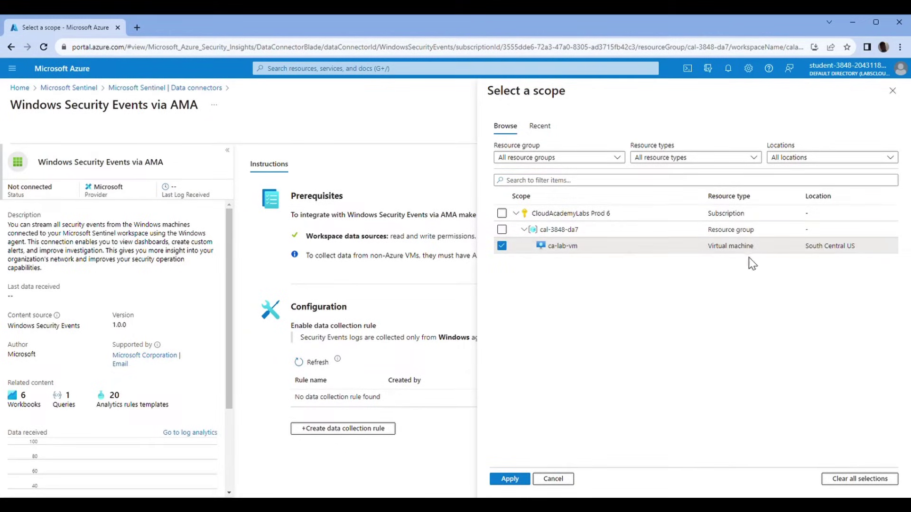
pyautogui.click(510, 479)
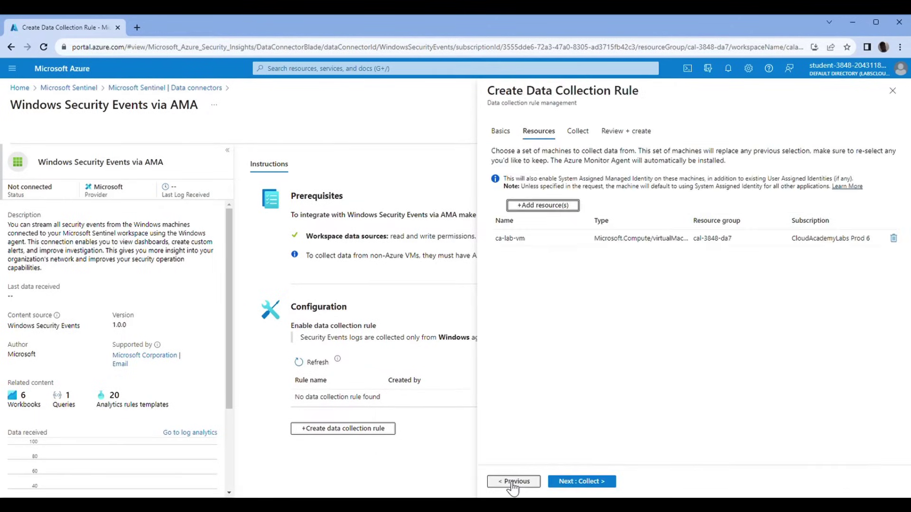
pyautogui.click(595, 488)
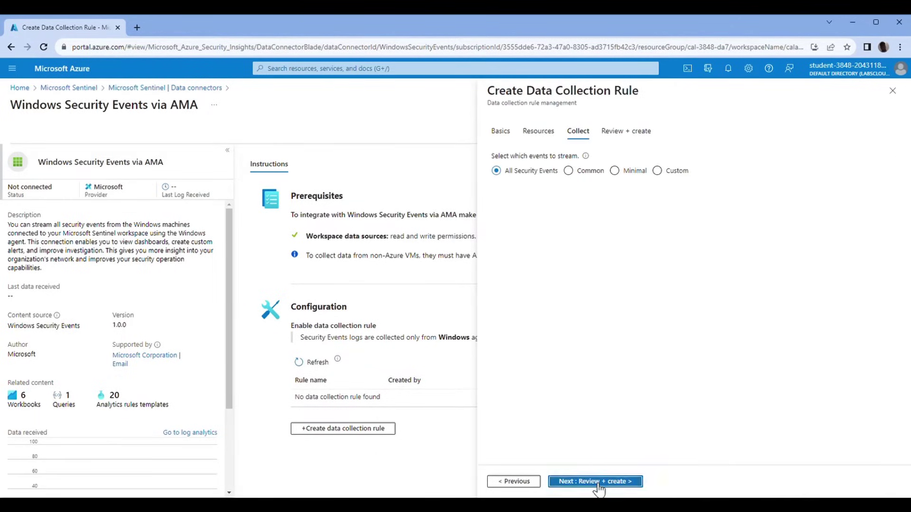
# Set the rule to stream Common events, create the data collection rule and check the deployment notifications.
pyautogui.click(569, 171)
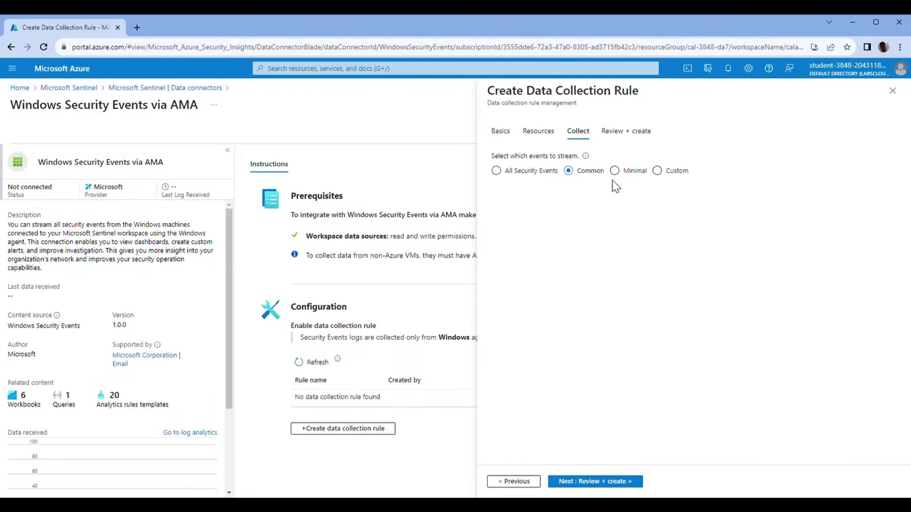
pyautogui.click(609, 483)
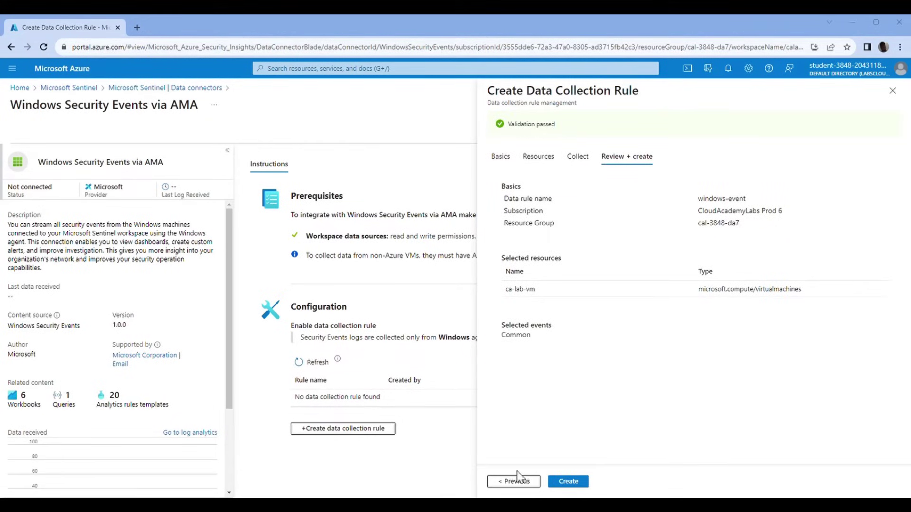
pyautogui.click(565, 484)
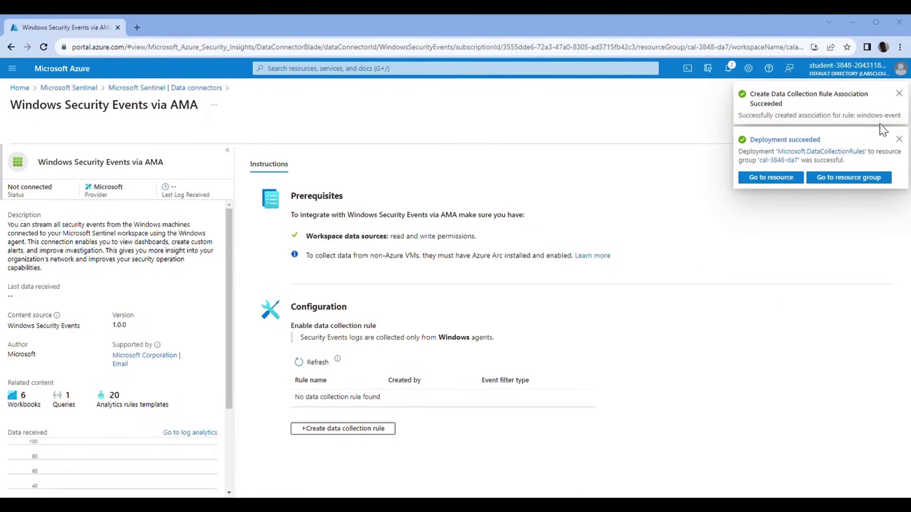
pyautogui.click(730, 69)
pyautogui.click(729, 68)
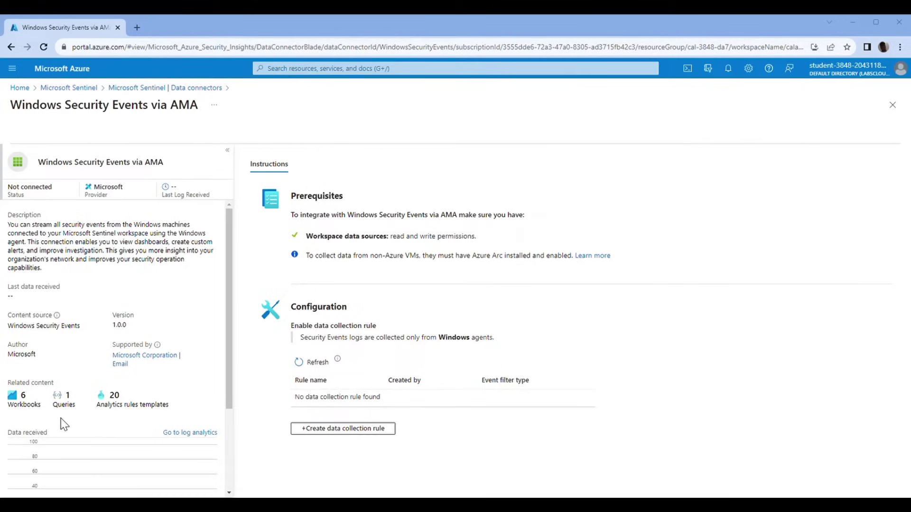
# Return to the calabws workspace's data connectors and refresh the list to check the connection status.
pyautogui.click(94, 89)
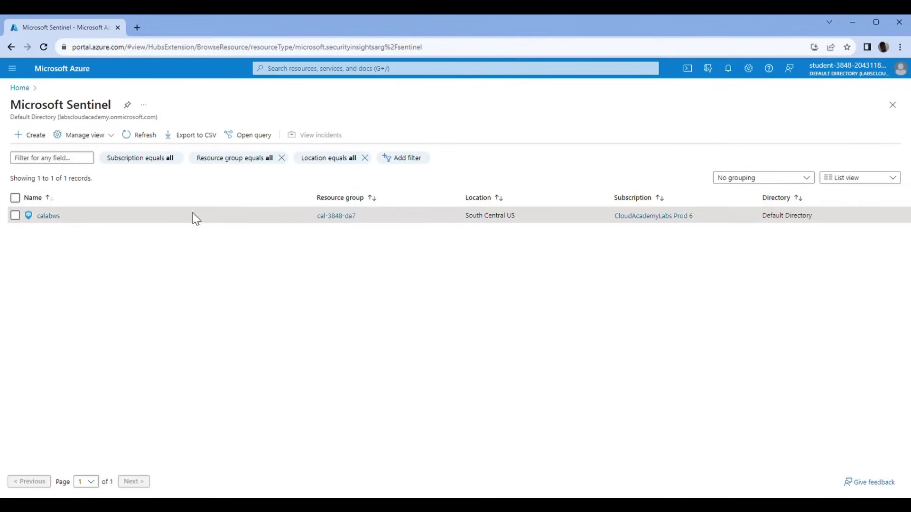
pyautogui.click(57, 218)
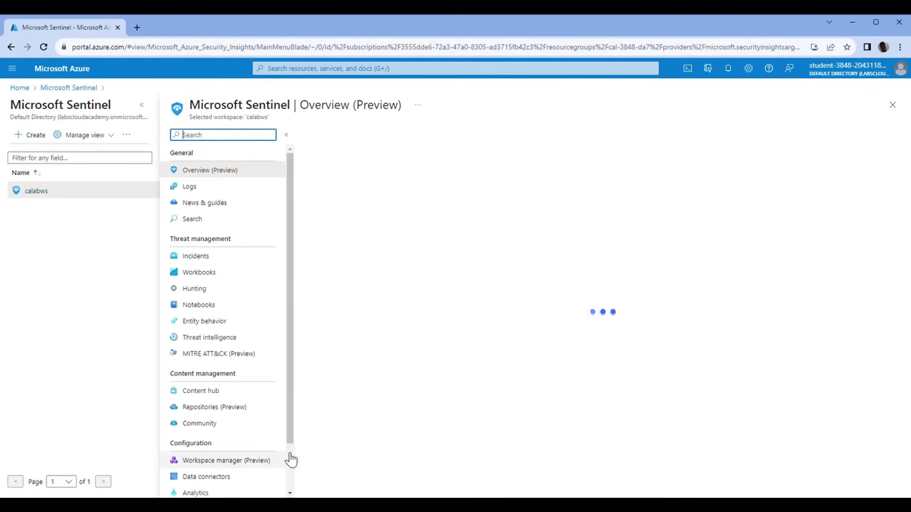
pyautogui.scroll(-2, 290, 459)
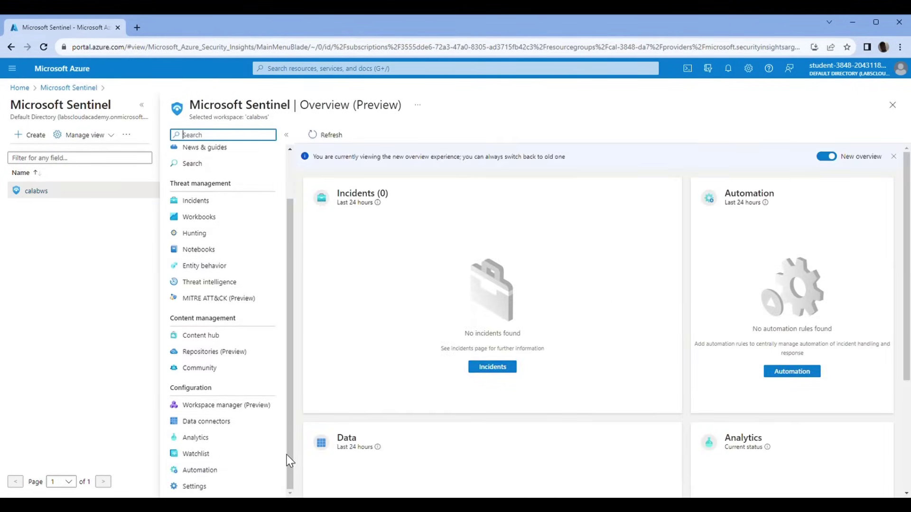
pyautogui.click(250, 424)
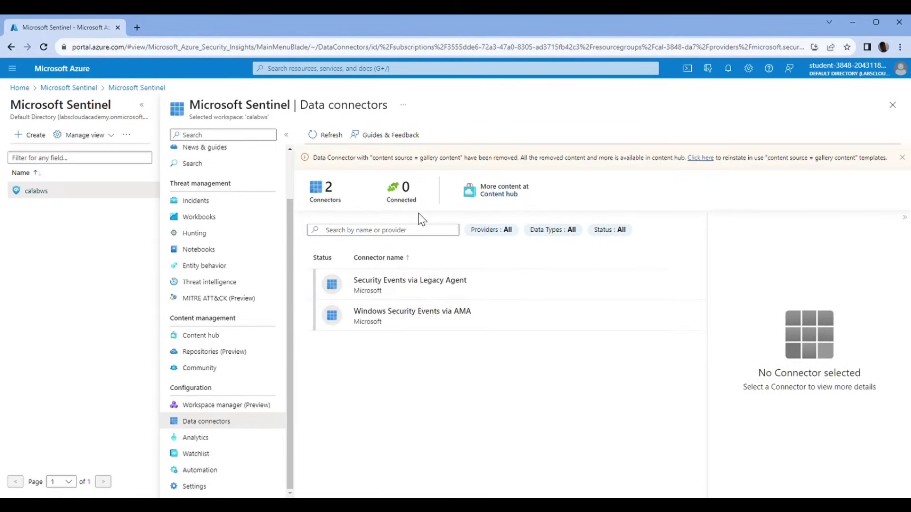
pyautogui.click(335, 140)
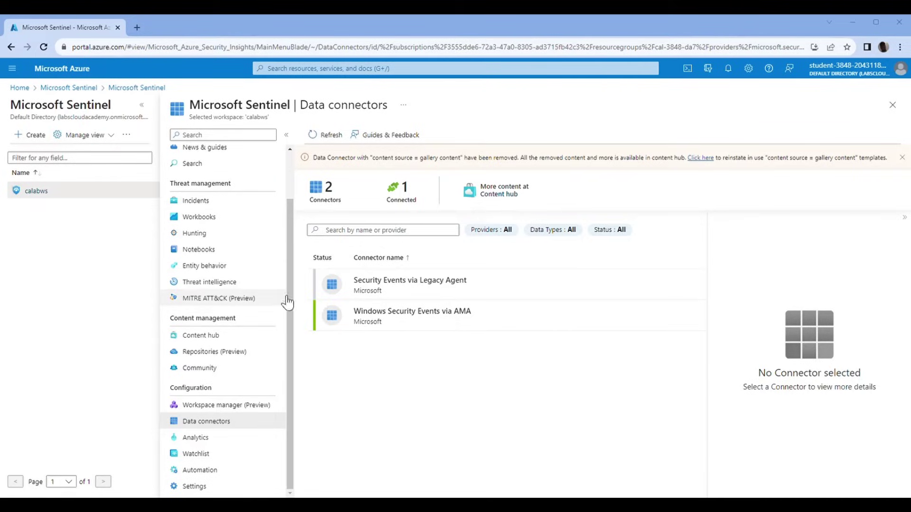
# Start a new scheduled query rule in the workspace's Analytics and name it Brute-force detection.
pyautogui.click(222, 445)
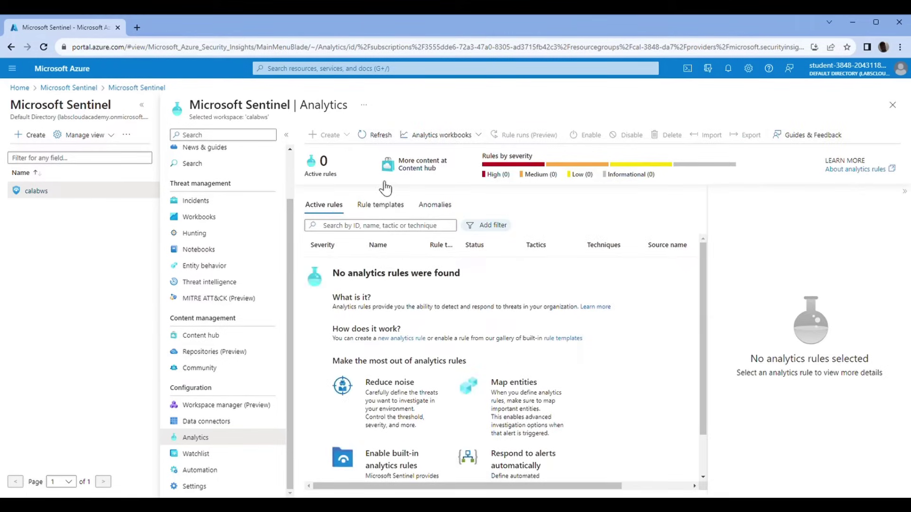
pyautogui.click(347, 137)
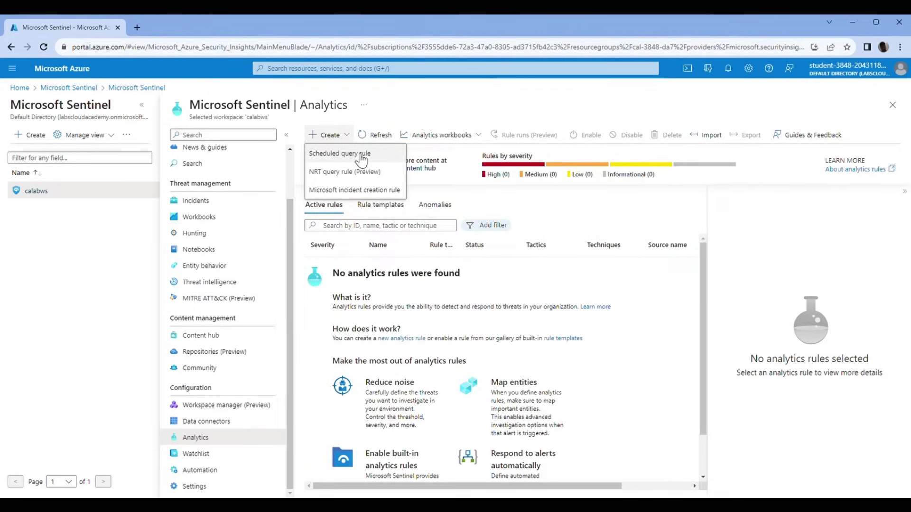
pyautogui.click(361, 157)
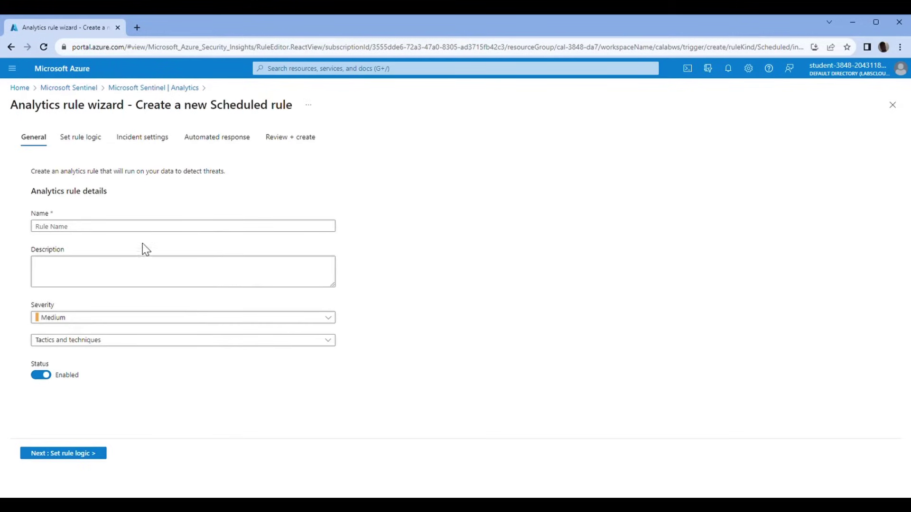
pyautogui.click(183, 230)
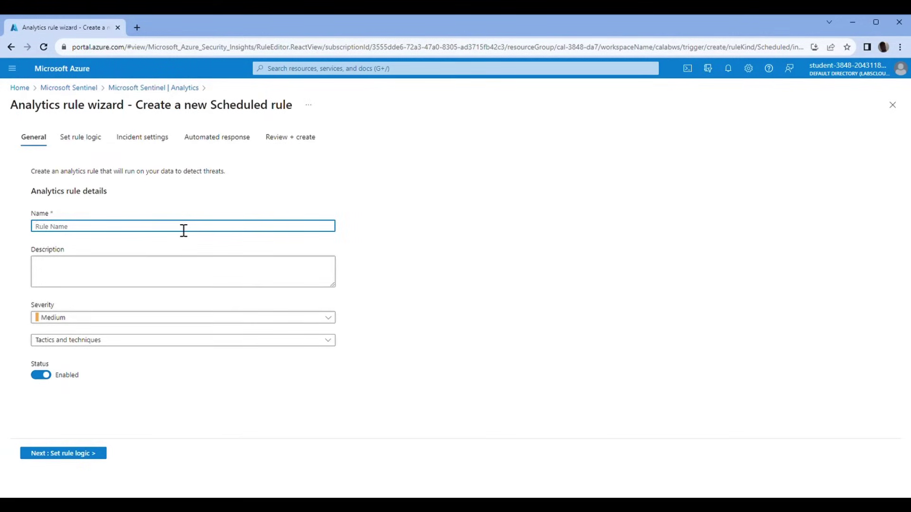
pyautogui.write('Brute-force detection')
# Assign the Initial Access, Privilege Escalation and Credential Access tactics to the rule.
pyautogui.click(175, 342)
pyautogui.click(388, 278)
pyautogui.click(394, 251)
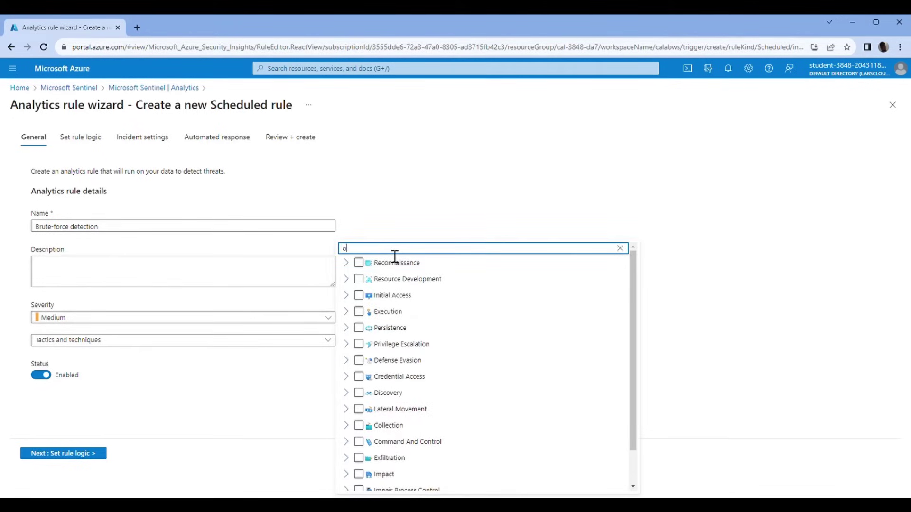
pyautogui.write('inti')
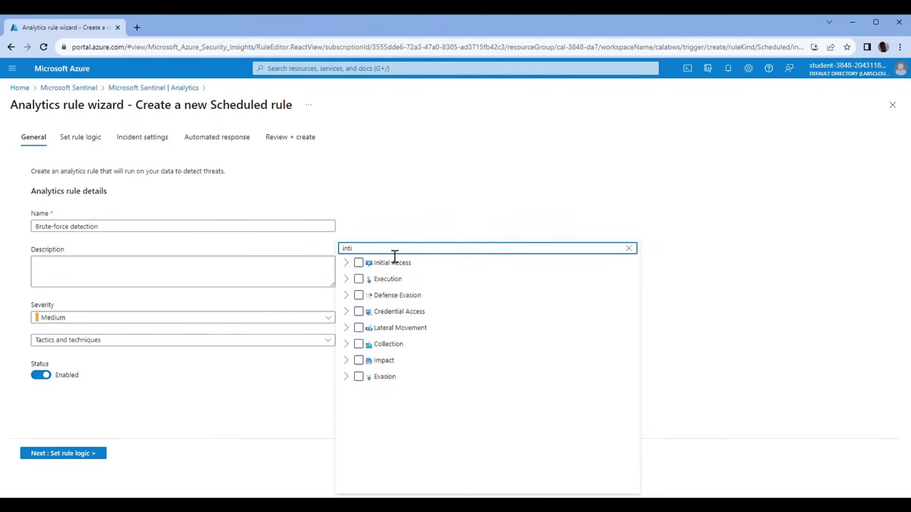
pyautogui.click(383, 262)
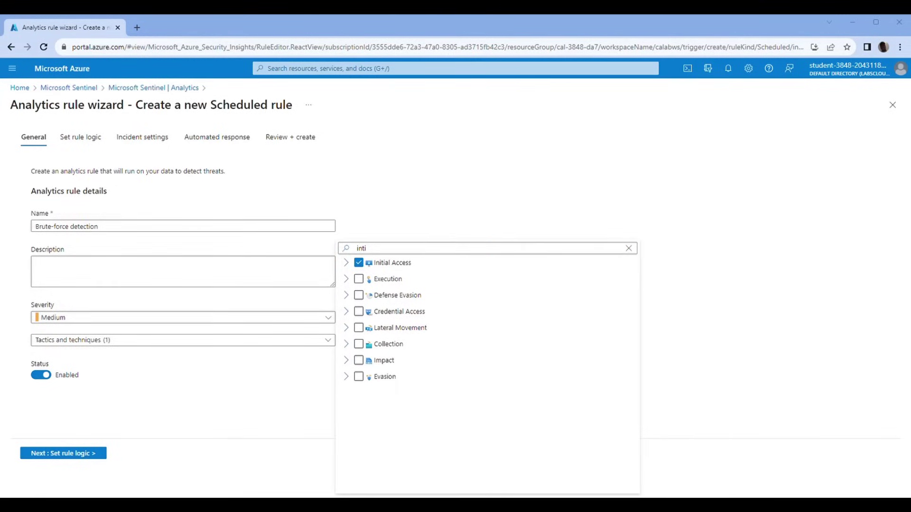
pyautogui.doubleClick(391, 257)
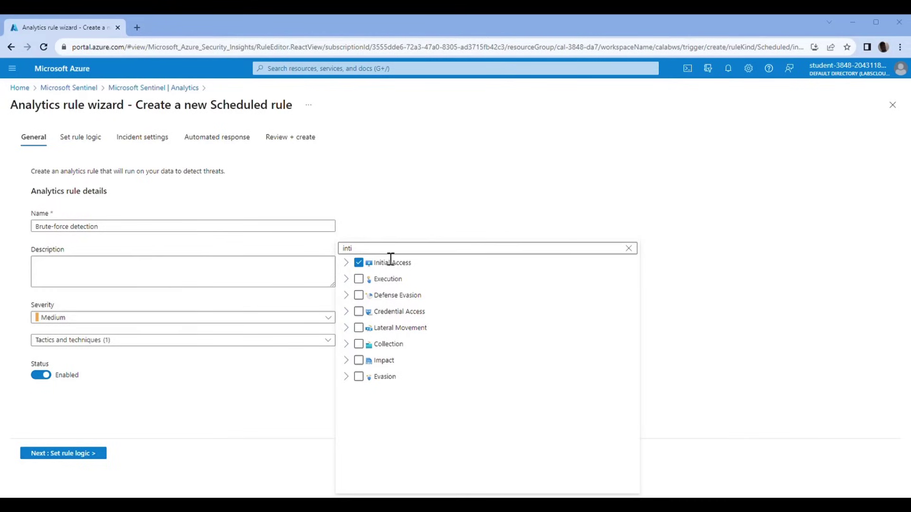
pyautogui.write('privil')
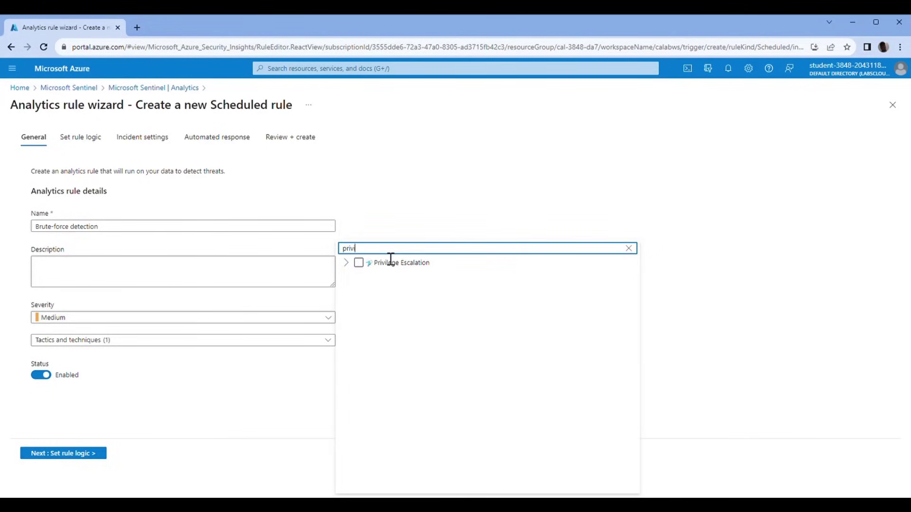
pyautogui.click(365, 263)
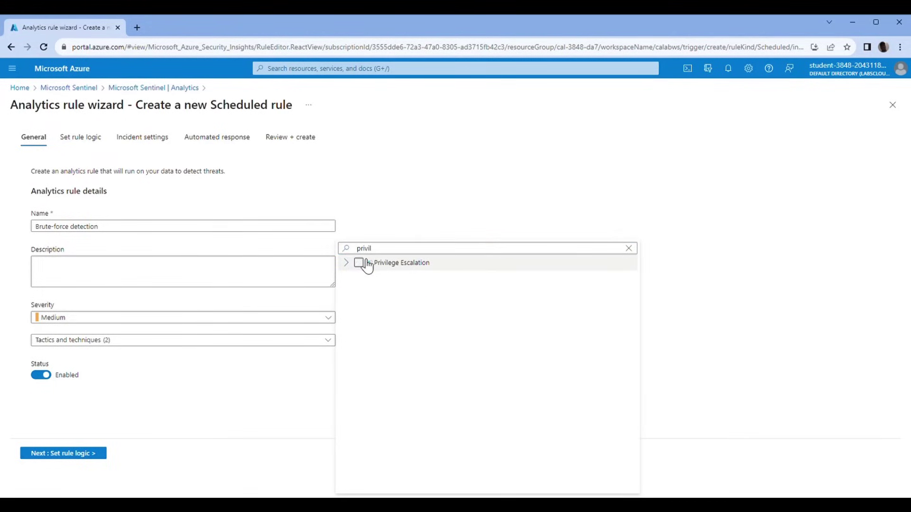
pyautogui.doubleClick(396, 252)
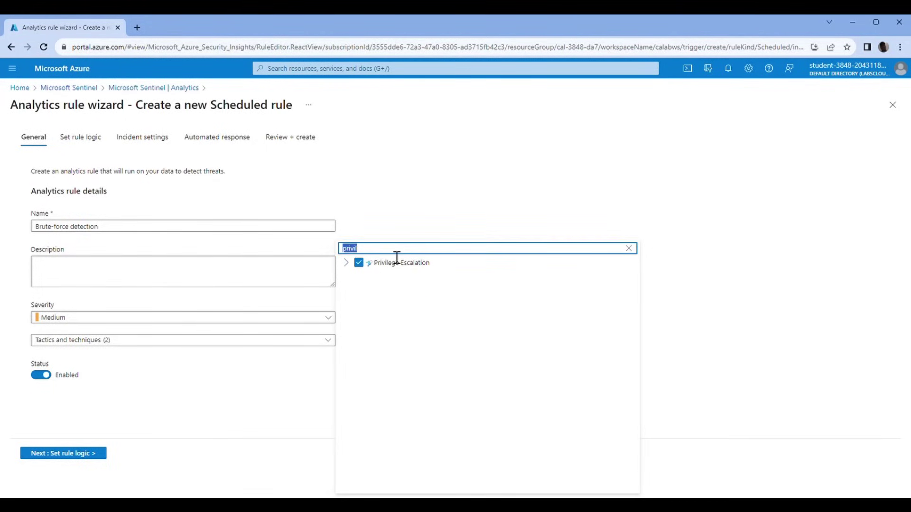
pyautogui.write('credent')
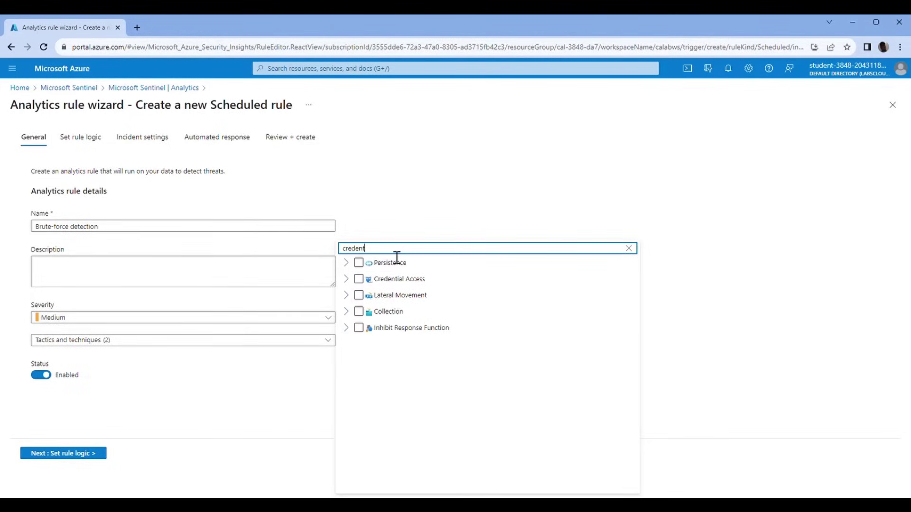
pyautogui.write('ial')
pyautogui.click(396, 280)
pyautogui.click(465, 198)
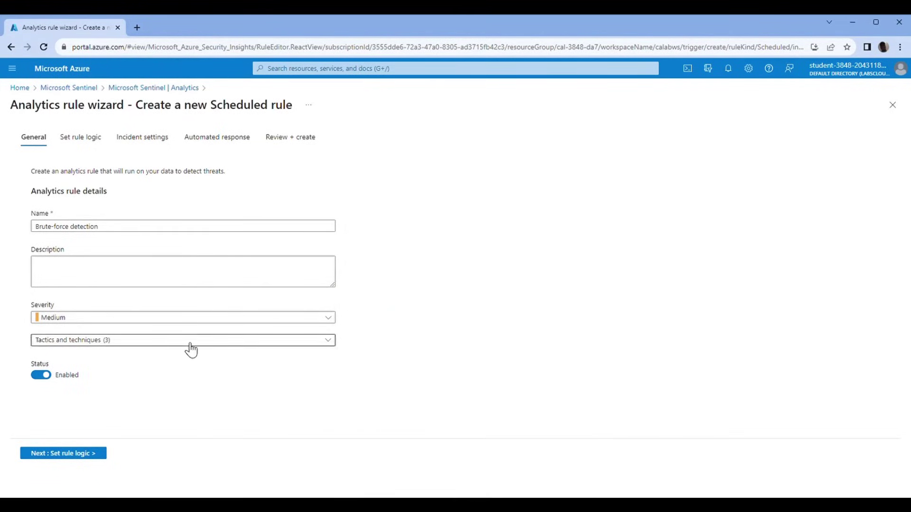
# Review the severity options, keep Medium, and continue to the rule logic settings.
pyautogui.click(336, 319)
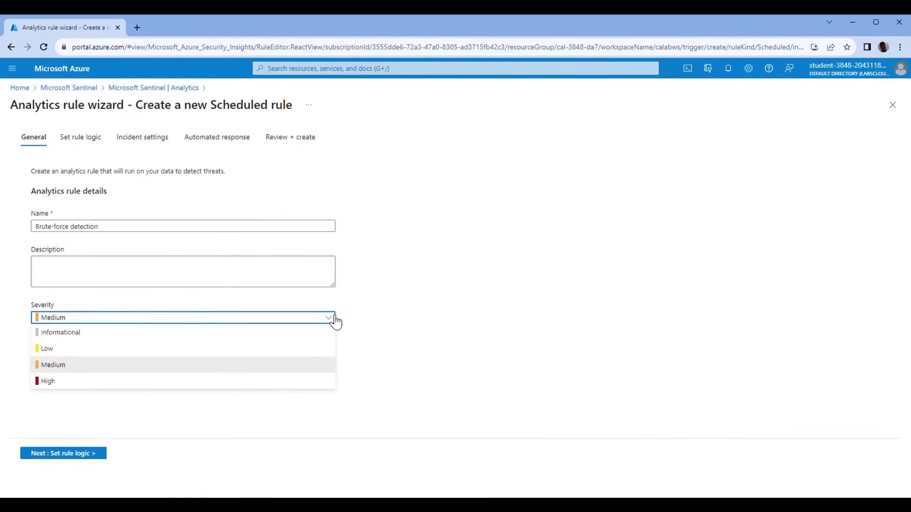
pyautogui.click(626, 282)
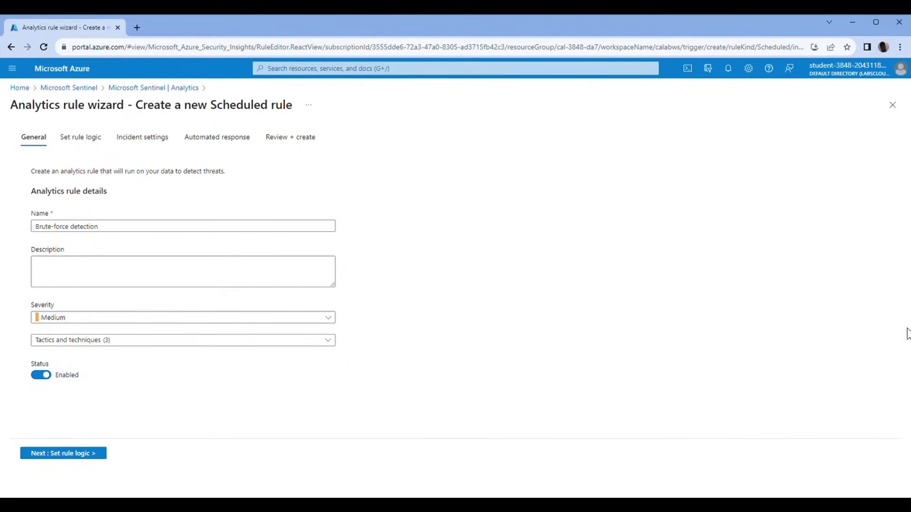
pyautogui.click(64, 456)
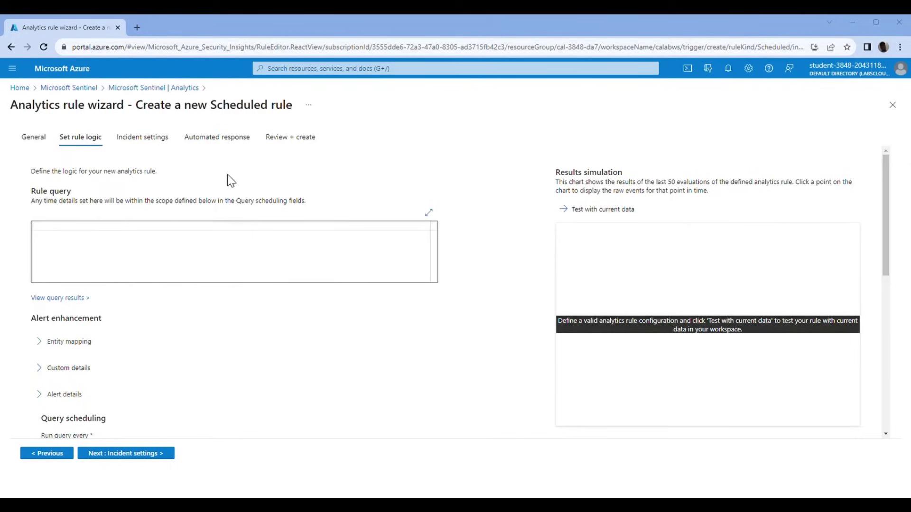
# Begin the rule query with the SecurityEvent table.
pyautogui.click(132, 240)
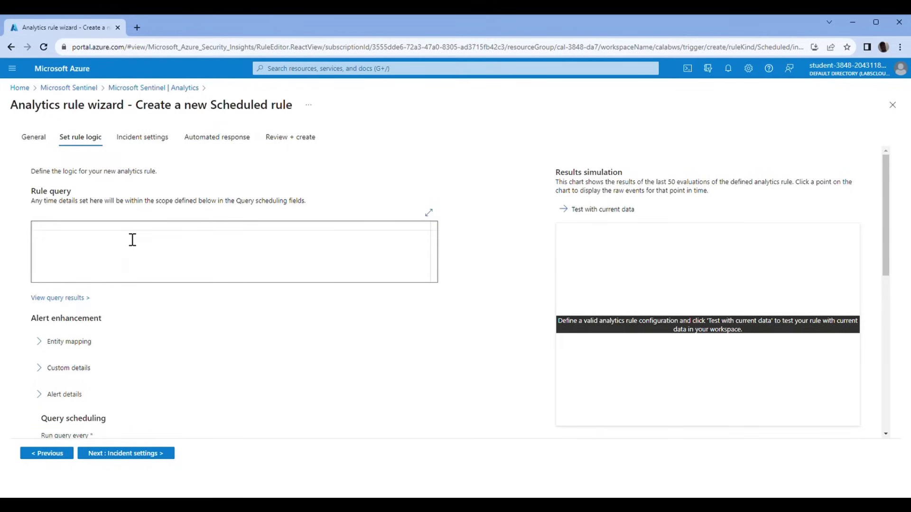
pyautogui.write('Sec')
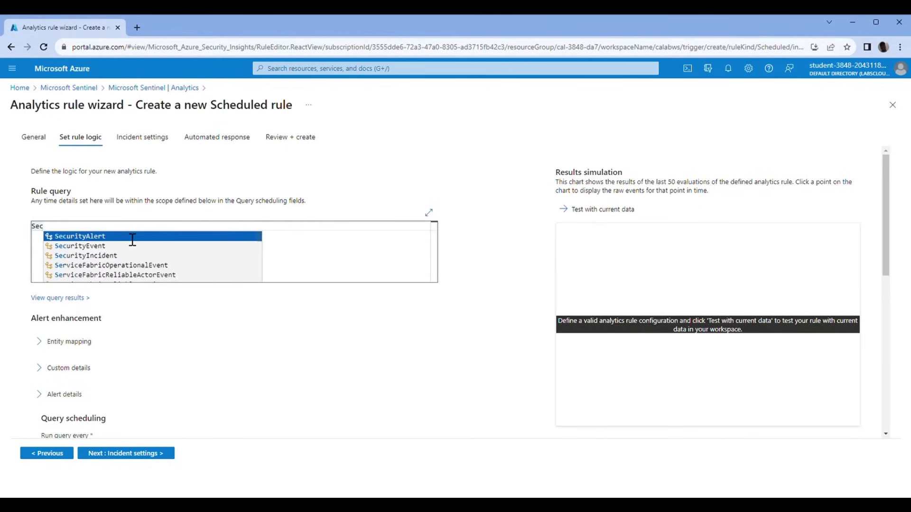
pyautogui.write('urityE')
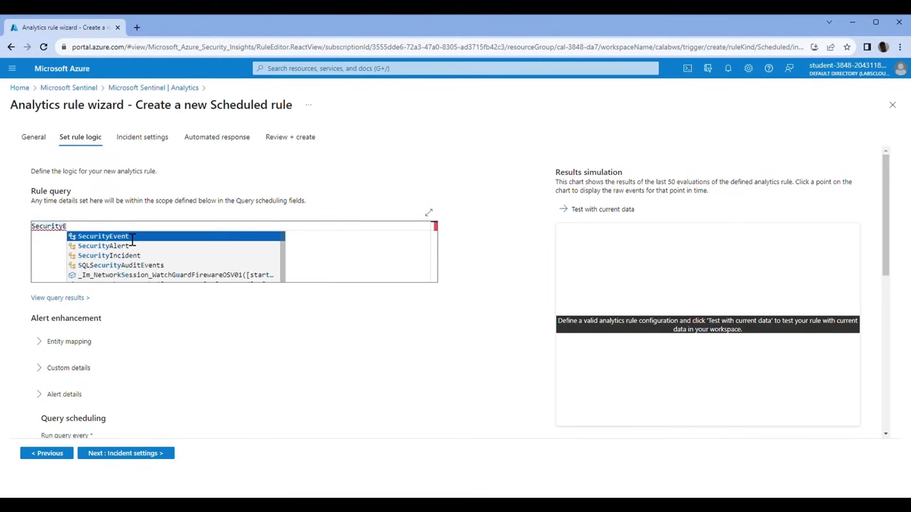
pyautogui.press('Return')
# Add a where clause on a new query line that compares EventID with the == operator.
pyautogui.press('Return')
pyautogui.write('|')
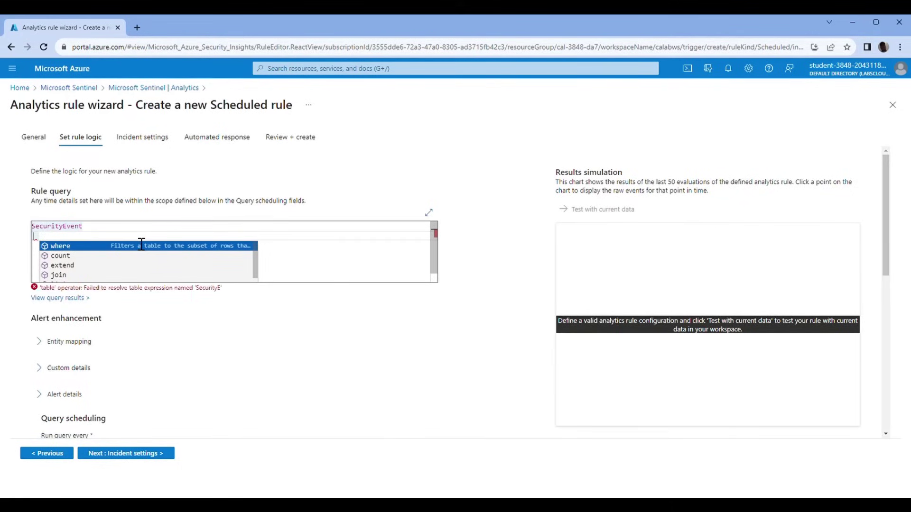
pyautogui.click(90, 246)
pyautogui.write('Eev')
pyautogui.press('BackSpace')
pyautogui.press('BackSpace')
pyautogui.write('vent')
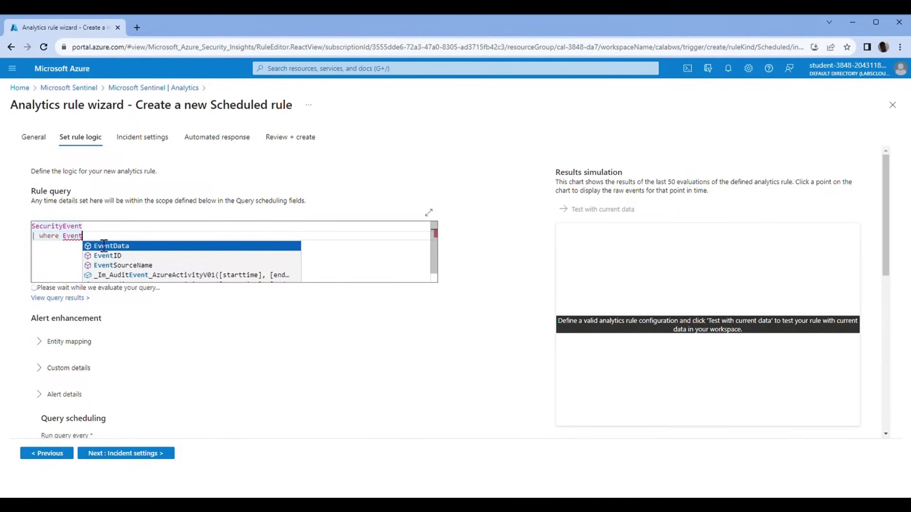
pyautogui.click(110, 256)
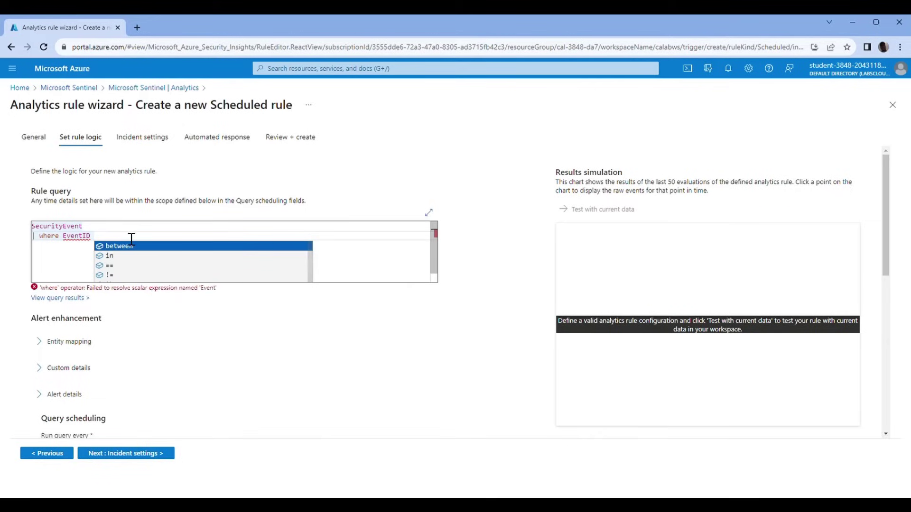
pyautogui.click(113, 266)
# Complete the EventID condition with the value 4625, removing the mistakenly inserted _BilledSize suggestion.
pyautogui.write('4625')
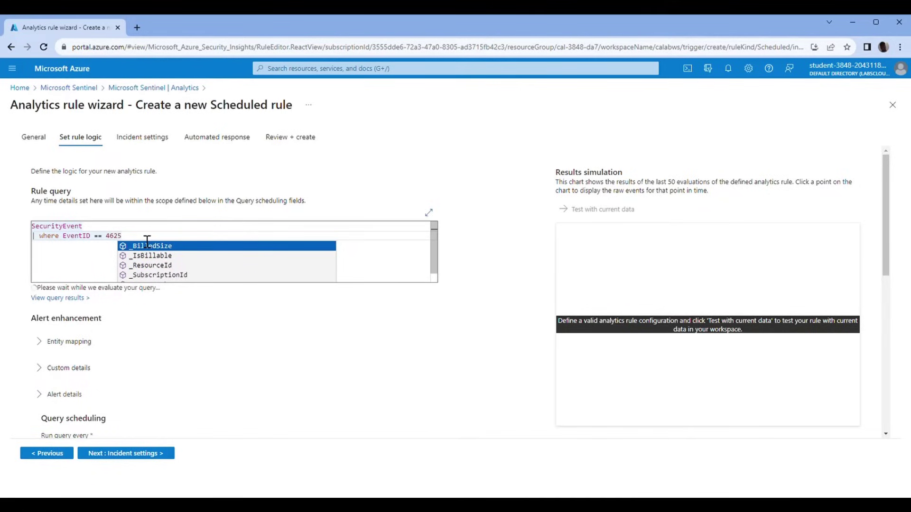
pyautogui.press('Return')
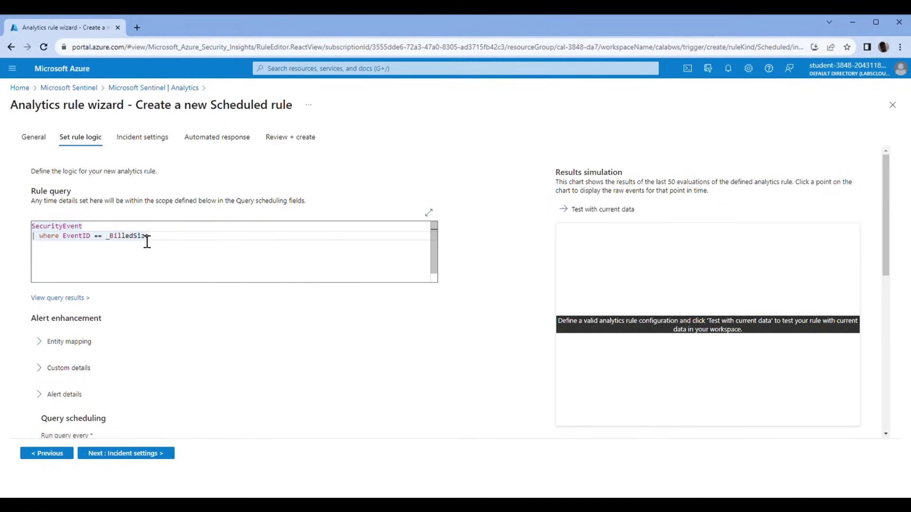
pyautogui.press('BackSpace')
pyautogui.press('BackSpace')
pyautogui.press('BackSpace')
pyautogui.press('BackSpace')
pyautogui.press('BackSpace')
pyautogui.press('BackSpace')
pyautogui.press('BackSpace')
pyautogui.press('BackSpace')
pyautogui.press('BackSpace')
pyautogui.press('BackSpace')
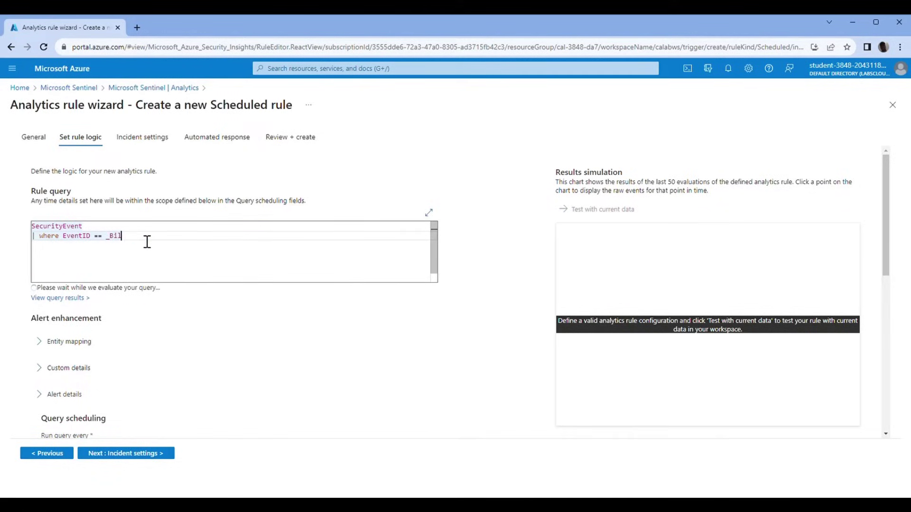
pyautogui.press('BackSpace')
pyautogui.write('4625')
# Add a project clause on a new query line that outputs the TimeGenerated column.
pyautogui.press('Return')
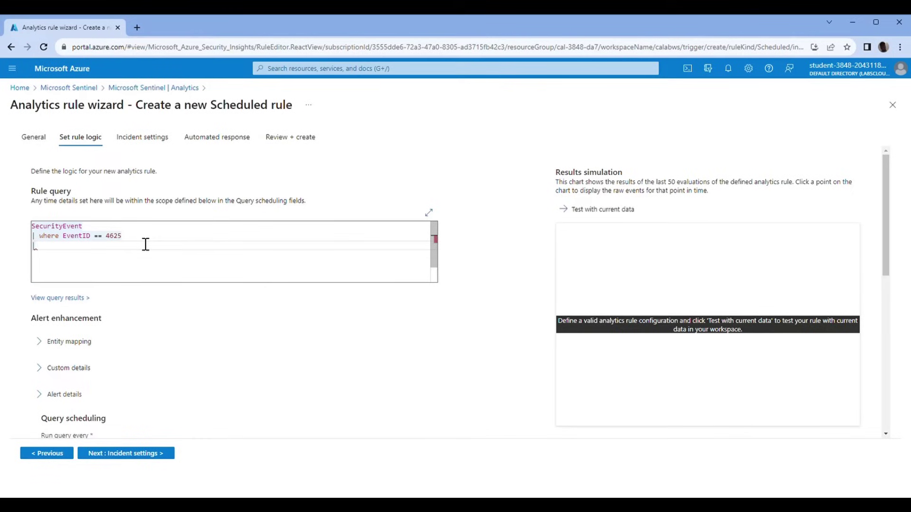
pyautogui.write('| ')
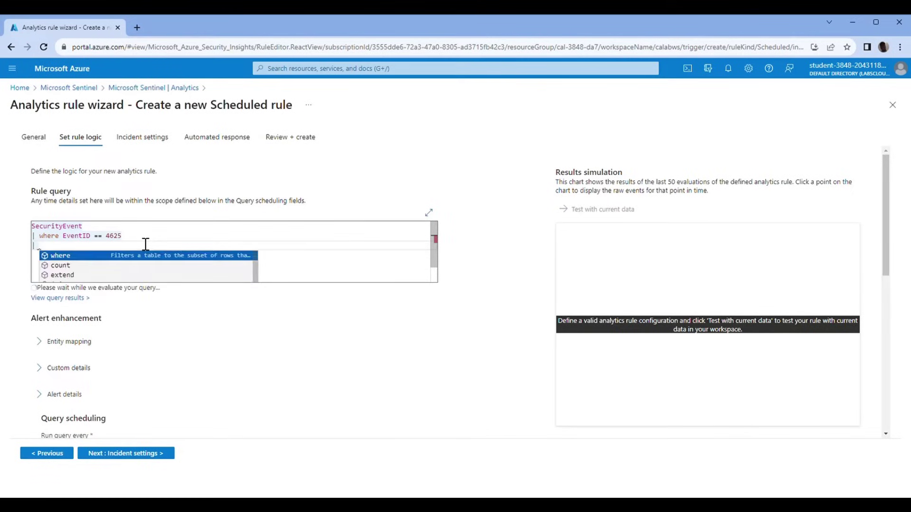
pyautogui.write('project')
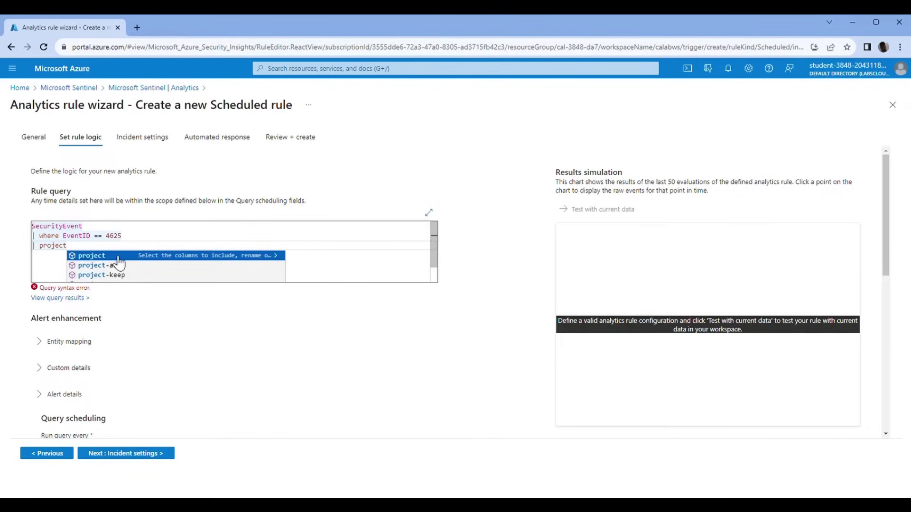
pyautogui.write(' Time')
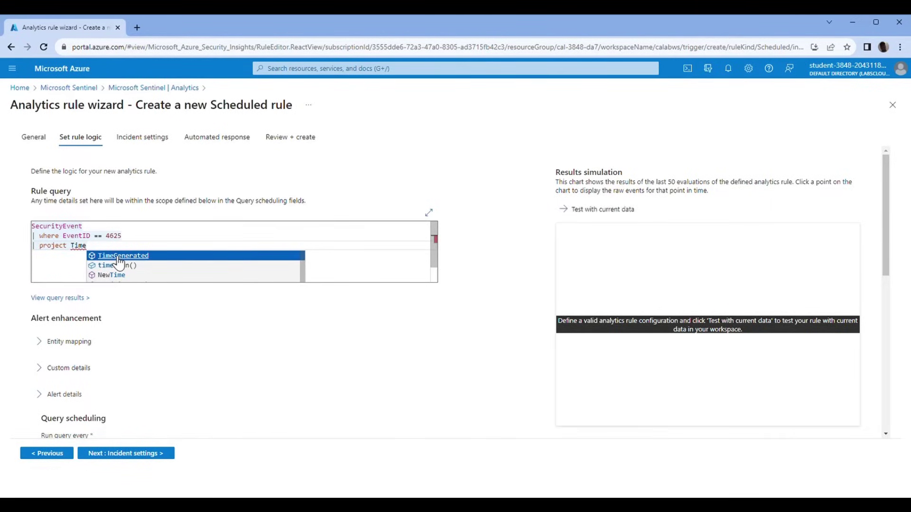
pyautogui.click(118, 259)
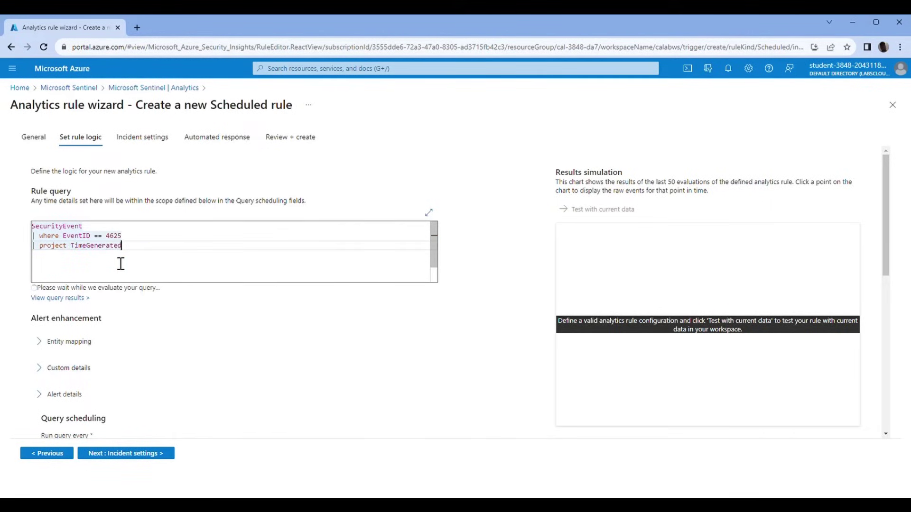
# Extend the project clause of the rule query with the EventID and WorkstationName columns.
pyautogui.write(',')
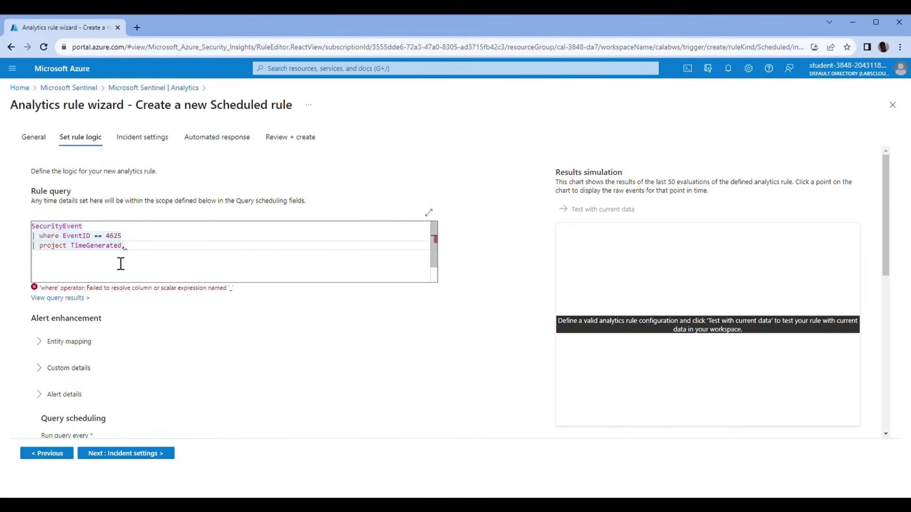
pyautogui.write(' EventID')
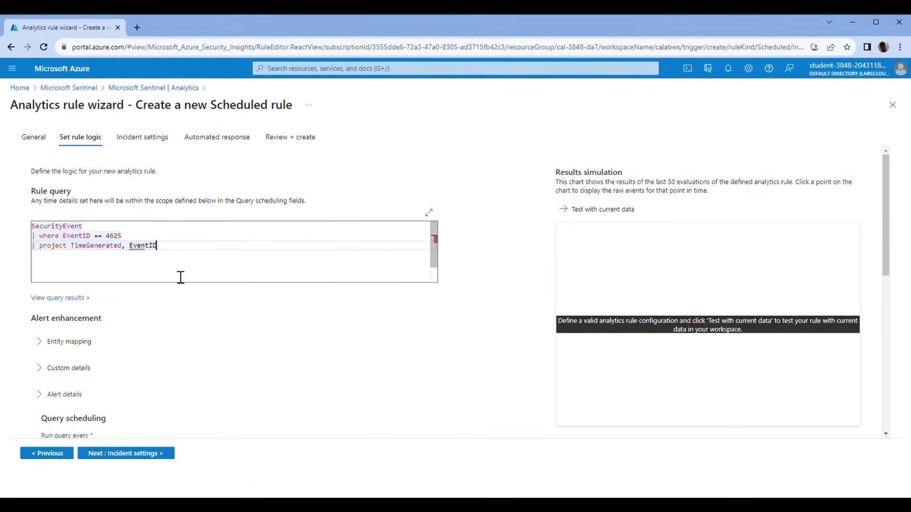
pyautogui.click(152, 269)
pyautogui.write('Wor')
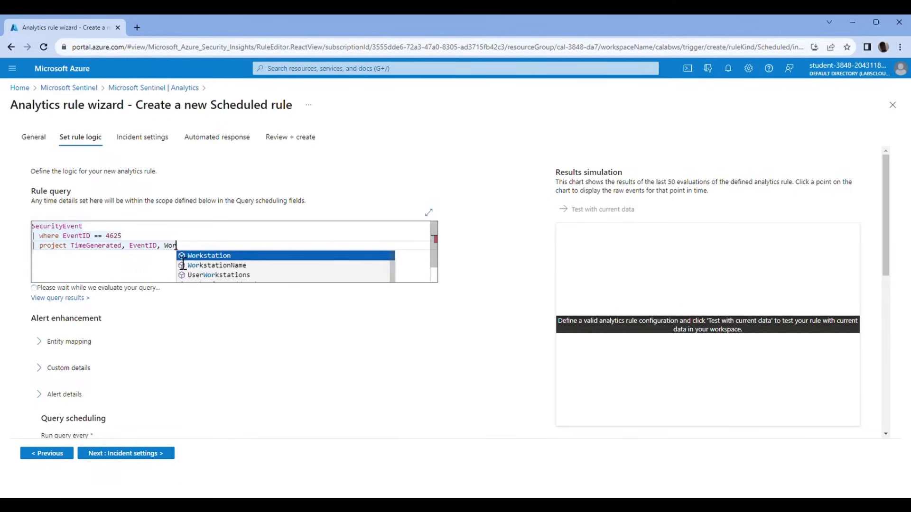
pyautogui.press('Down')
pyautogui.press('Tab')
# Append the Computer and Account columns to the project clause.
pyautogui.write(', Co')
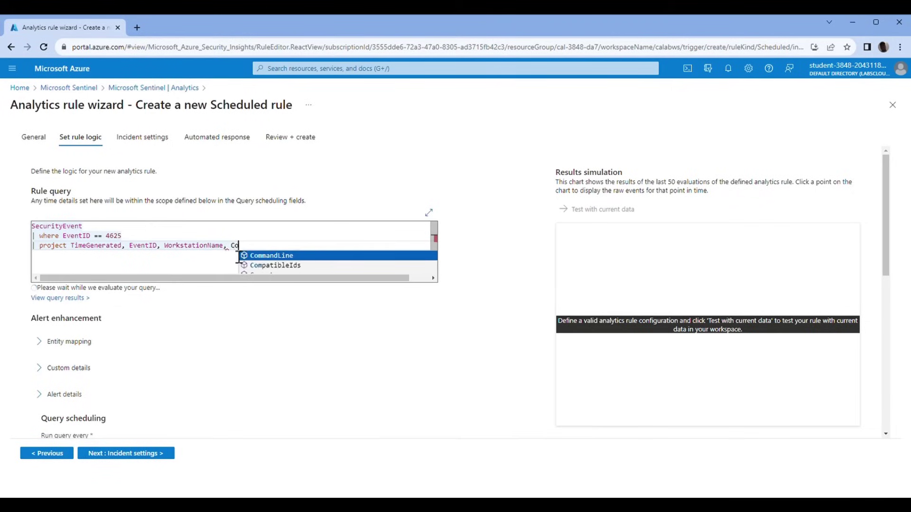
pyautogui.write('mputer')
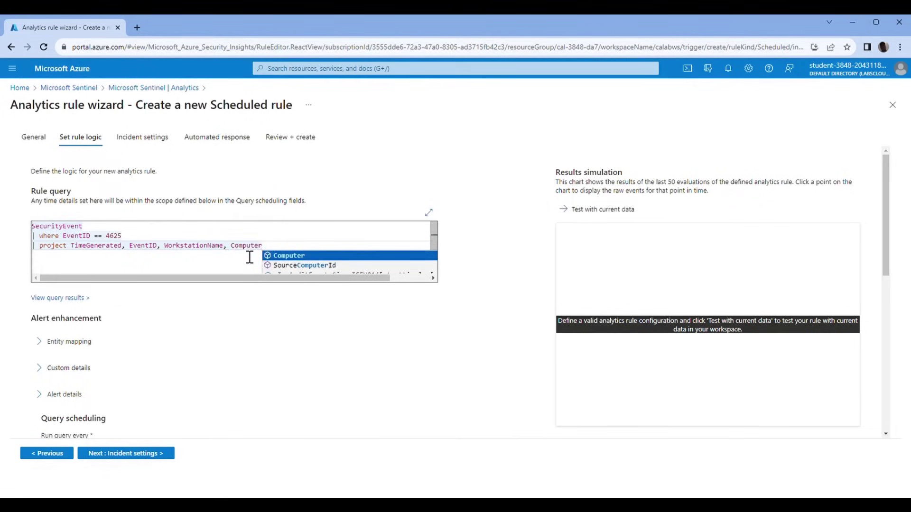
pyautogui.click(285, 258)
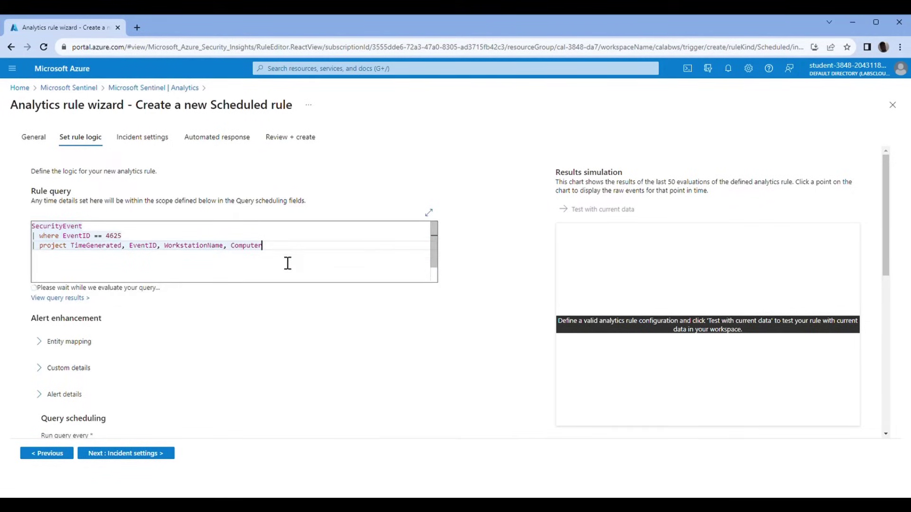
pyautogui.write(',')
pyautogui.write(' Ac')
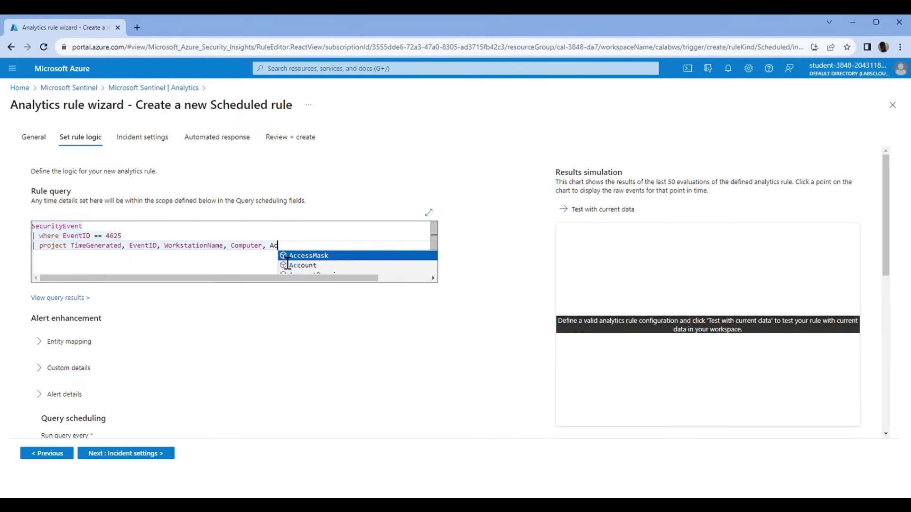
pyautogui.write('count')
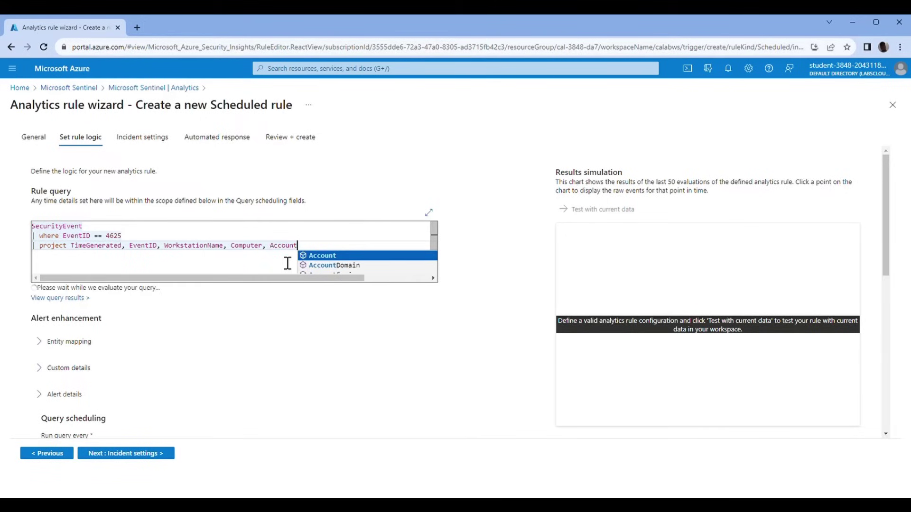
# Append the LogonTypeName and IpAddress columns to complete the project clause.
pyautogui.write(', Lo')
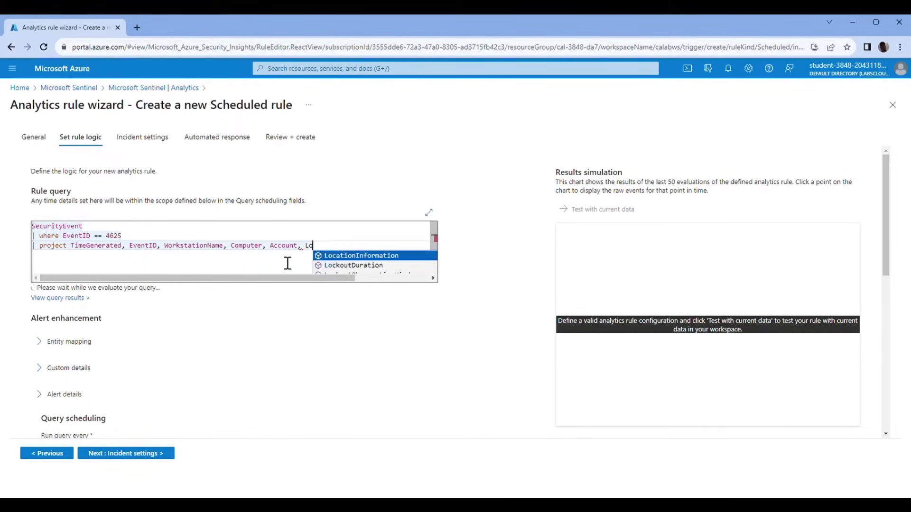
pyautogui.write('gonty')
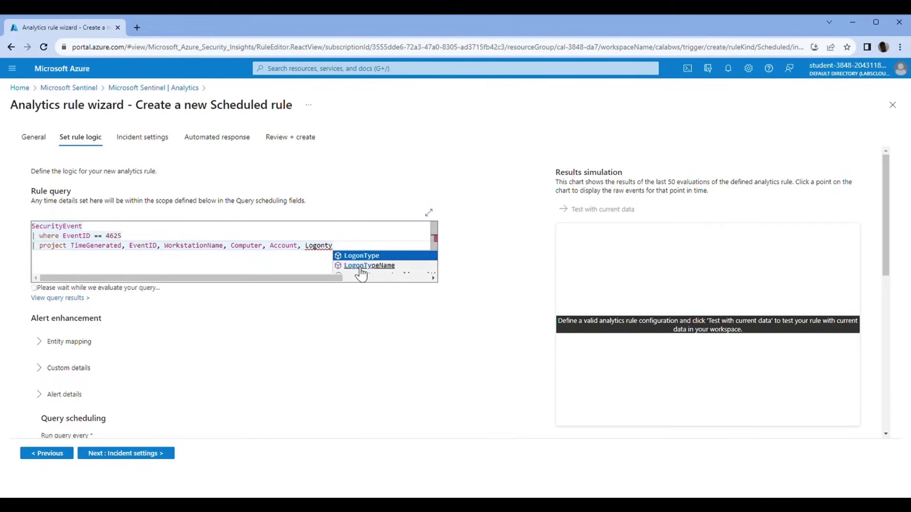
pyautogui.click(362, 266)
pyautogui.write(', Ip')
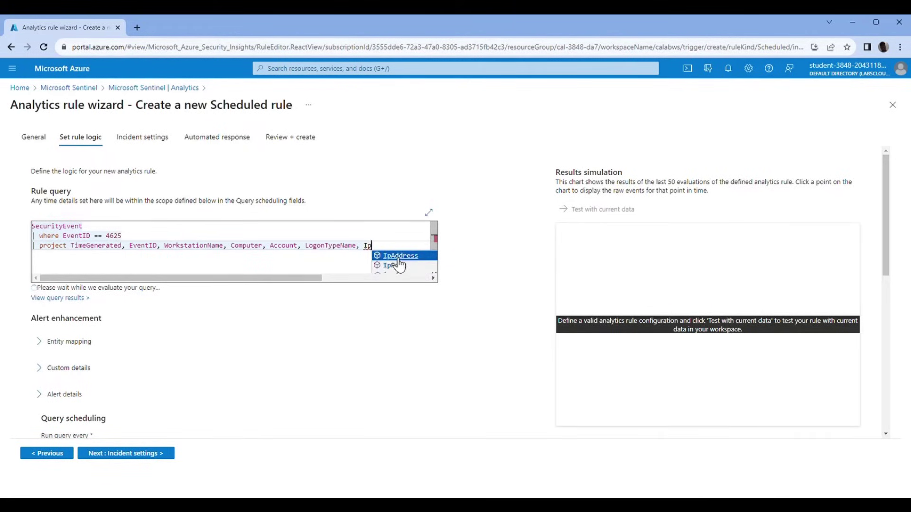
pyautogui.click(400, 265)
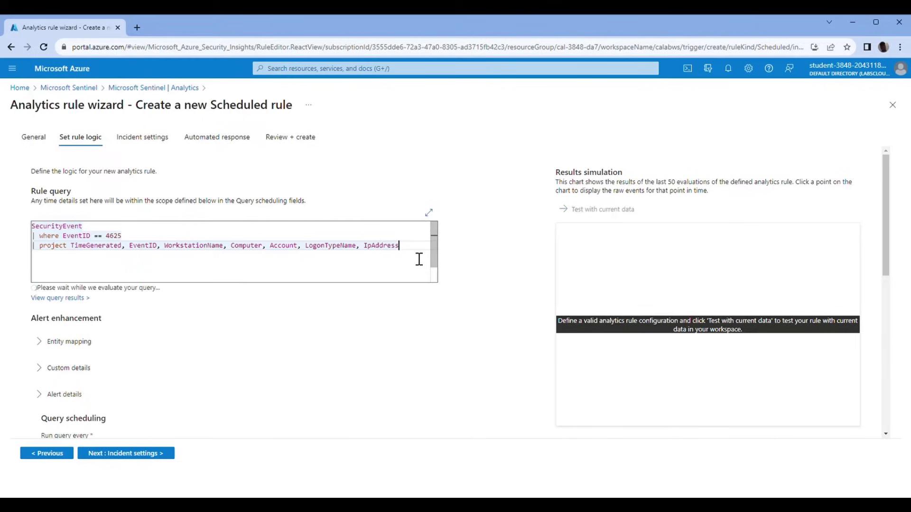
# Add an extend clause on a new query line that sets AccountEntity equal to the Account column.
pyautogui.press('Return')
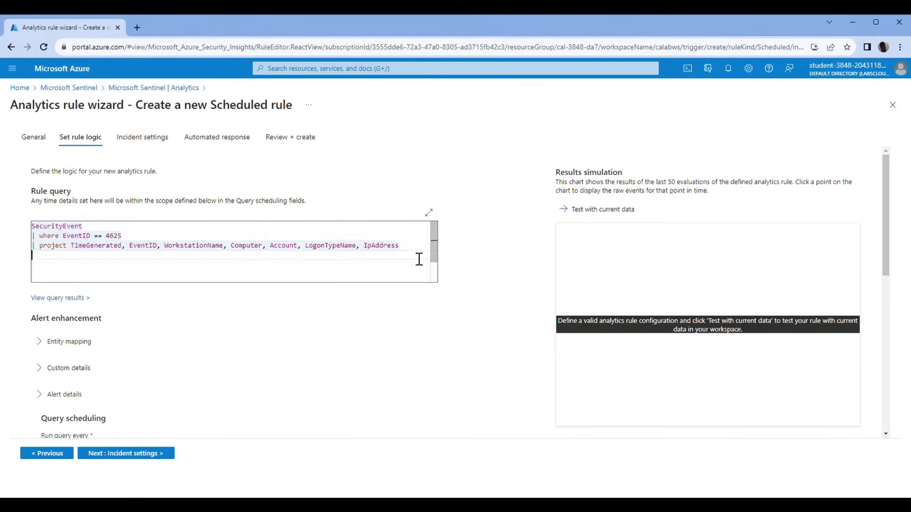
pyautogui.write('|')
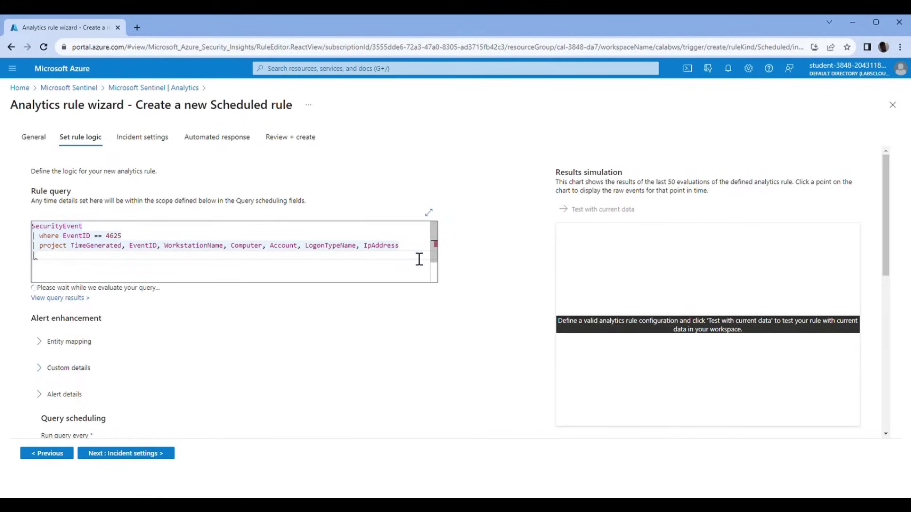
pyautogui.write(' ex')
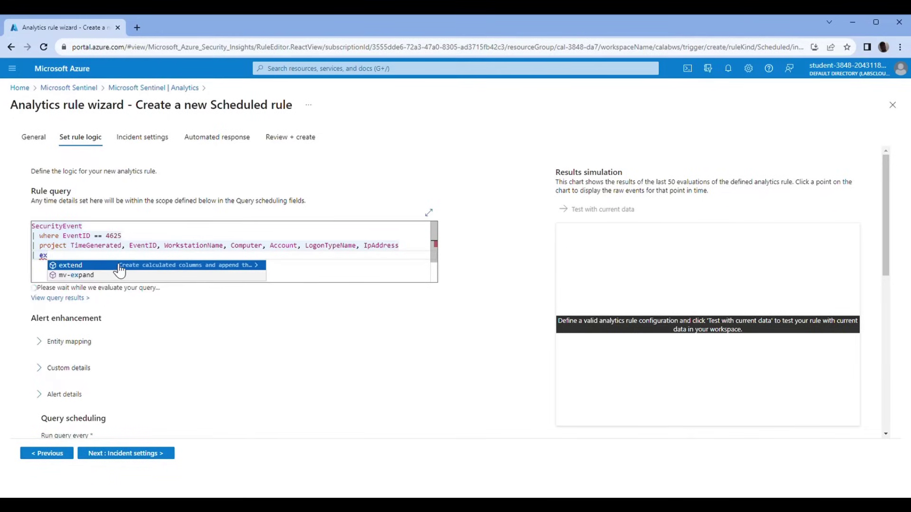
pyautogui.press('Return')
pyautogui.write('Acc')
pyautogui.press('Return')
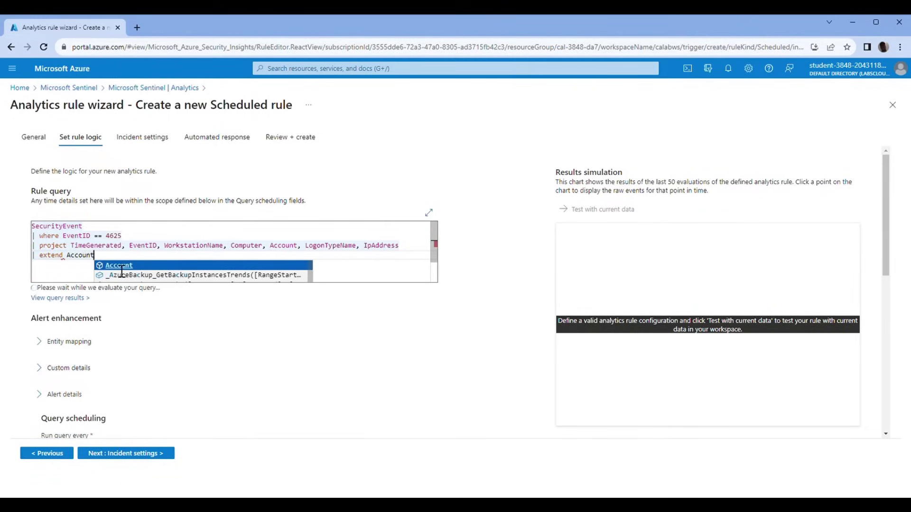
pyautogui.write('En')
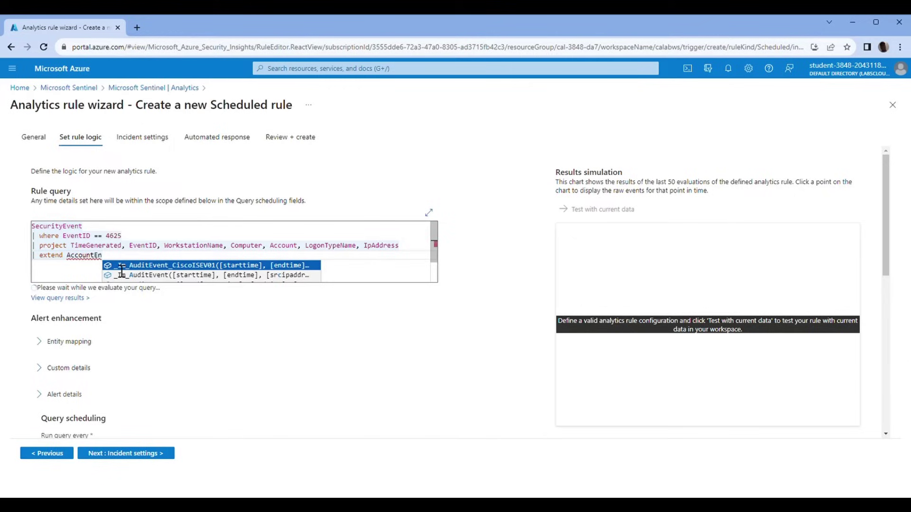
pyautogui.write('tity ')
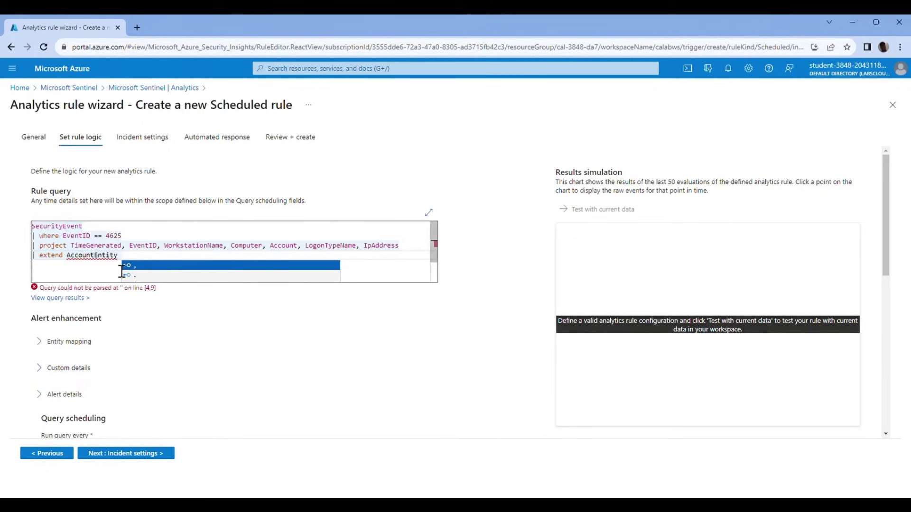
pyautogui.write('=')
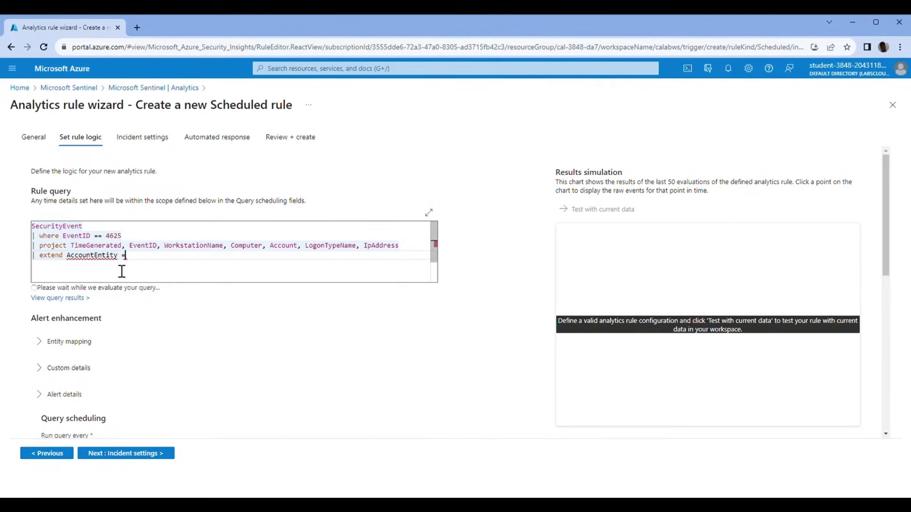
pyautogui.write(' Acc')
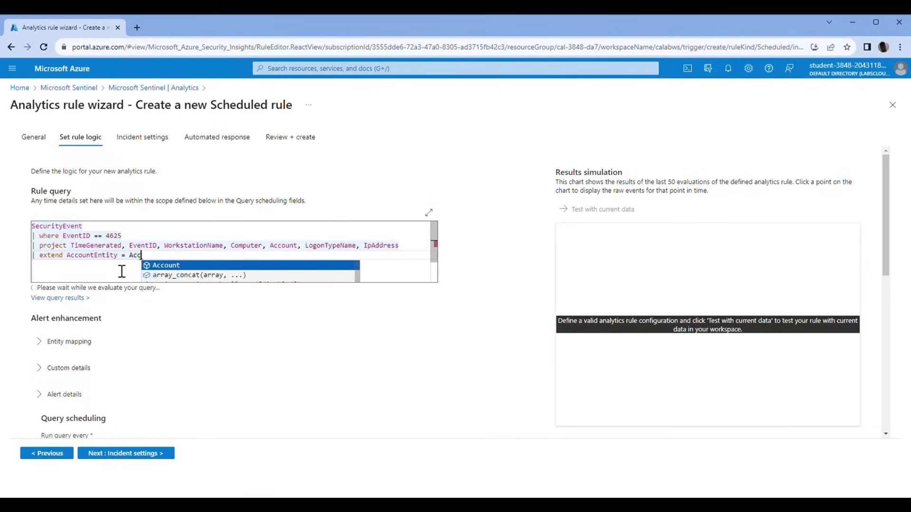
pyautogui.press('Tab')
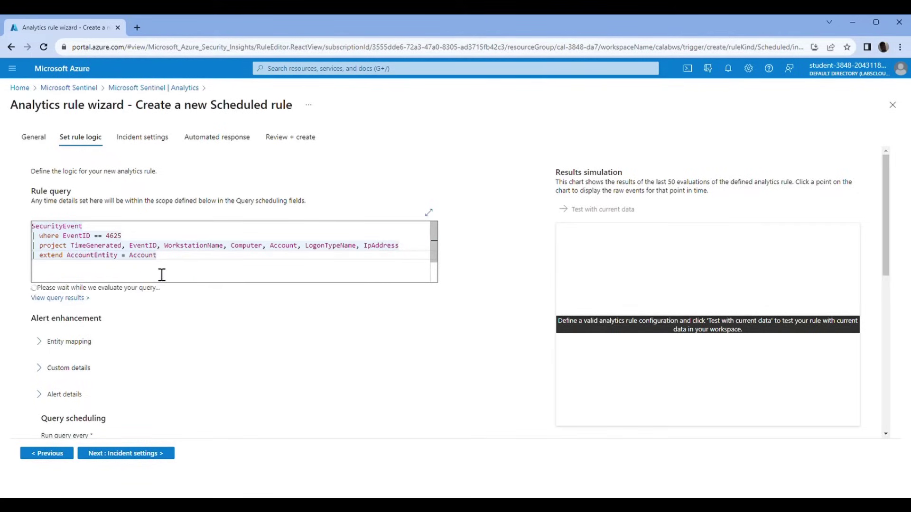
# Add another extend clause that sets IPEntity equal to IpAddress, and end the line.
pyautogui.press('Return')
pyautogui.write('| extend IPEntity ')
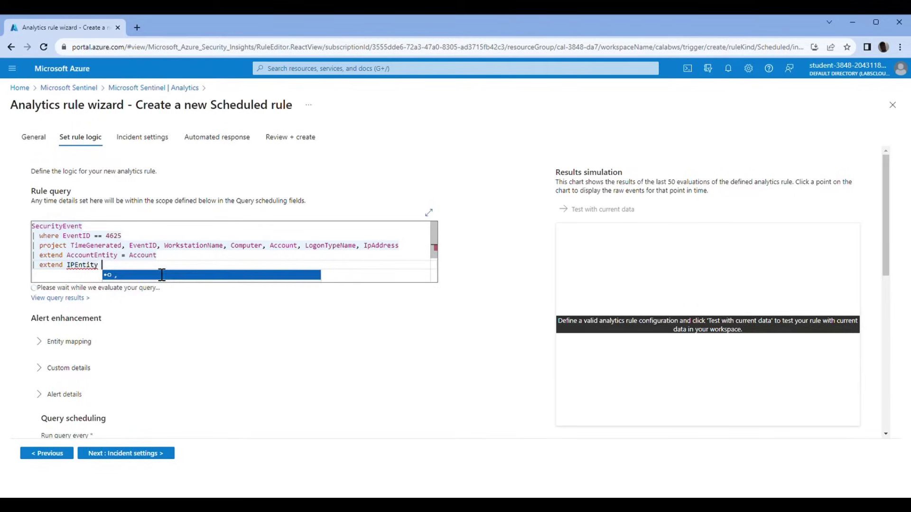
pyautogui.write('= I')
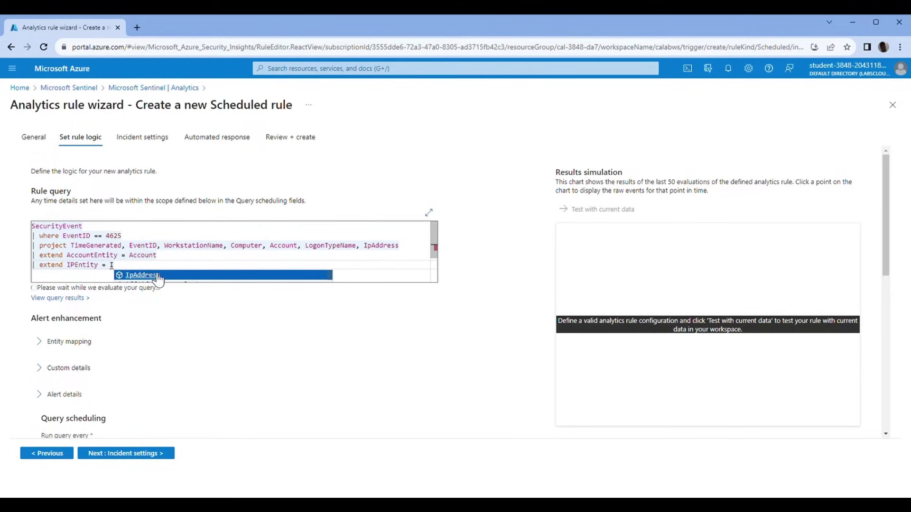
pyautogui.click(158, 278)
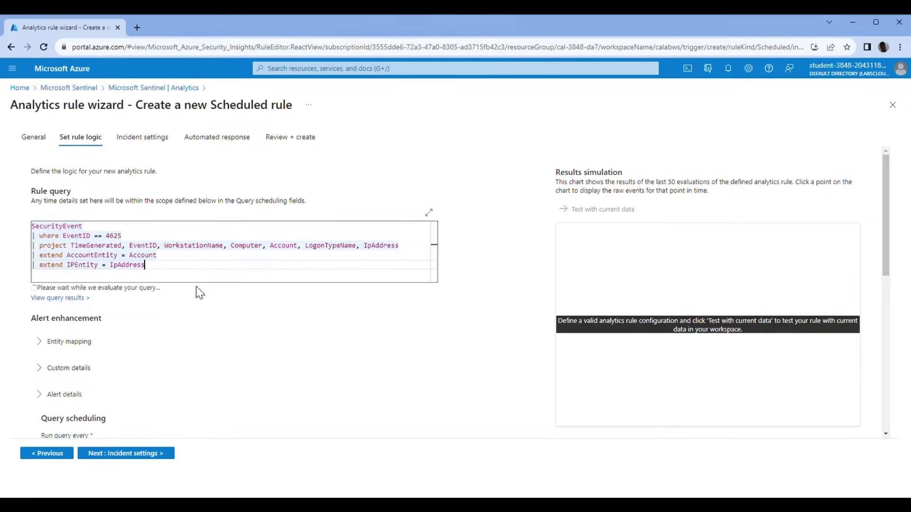
pyautogui.press('Return')
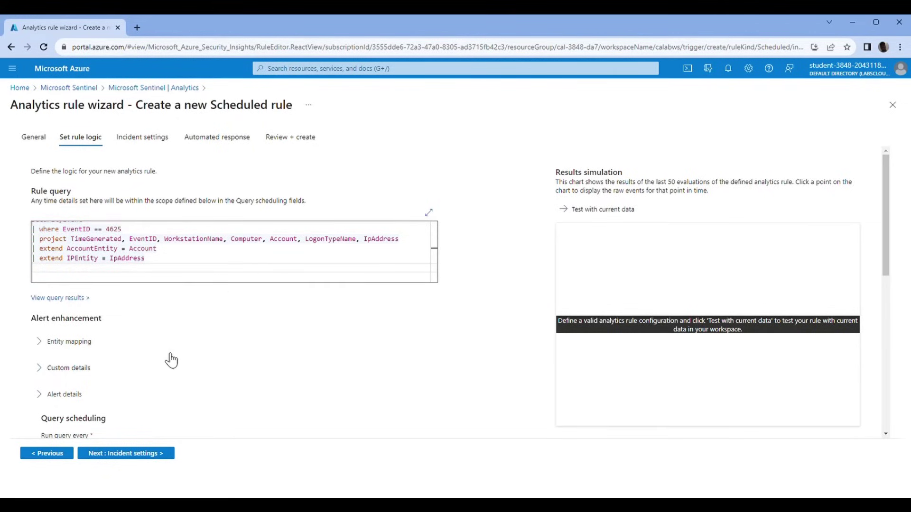
# Add an Account entity mapping to the rule, with the FullName identifier mapped to the Account column.
pyautogui.click(70, 344)
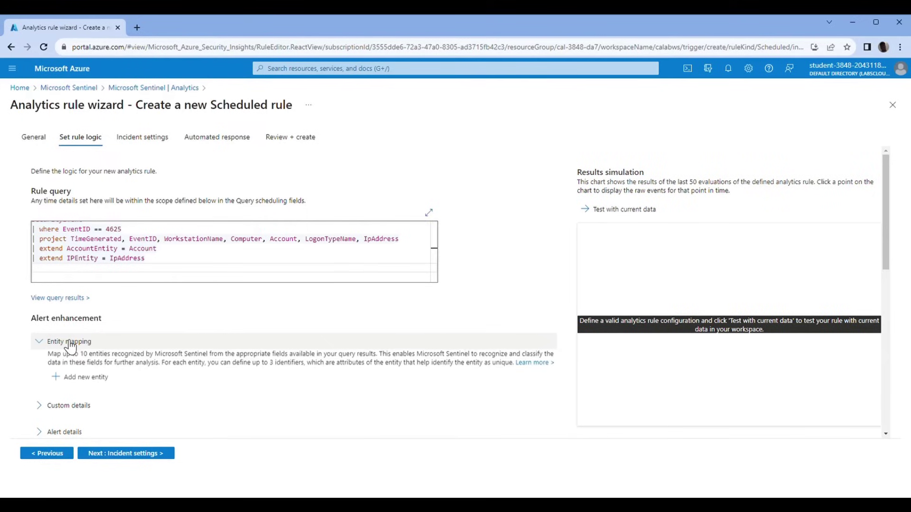
pyautogui.click(88, 382)
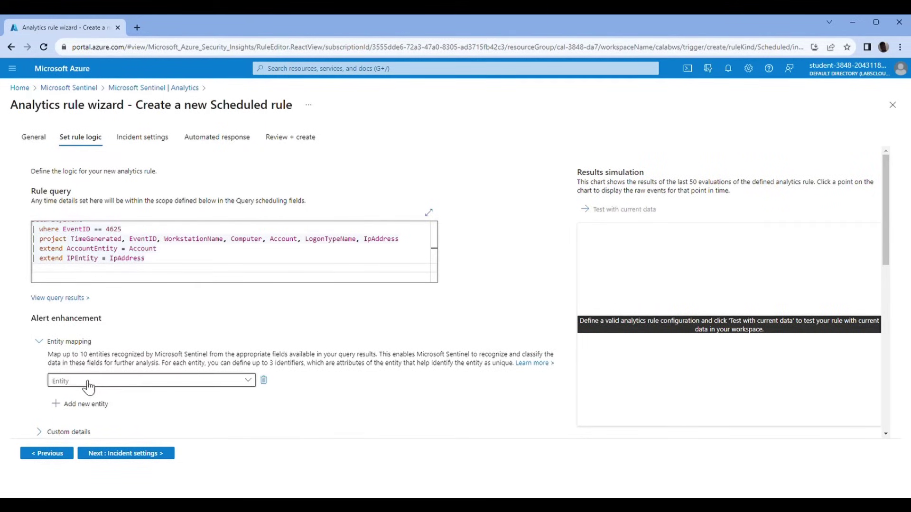
pyautogui.click(189, 382)
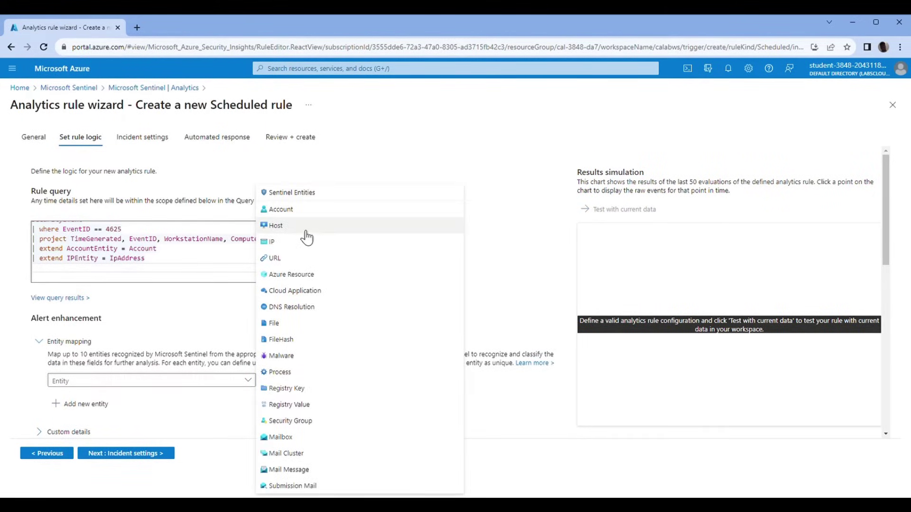
pyautogui.click(294, 210)
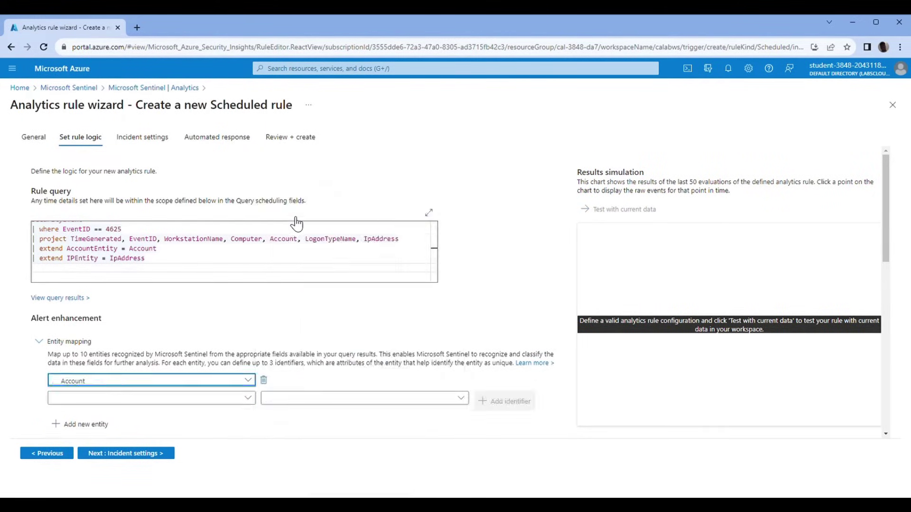
pyautogui.click(243, 399)
pyautogui.click(137, 296)
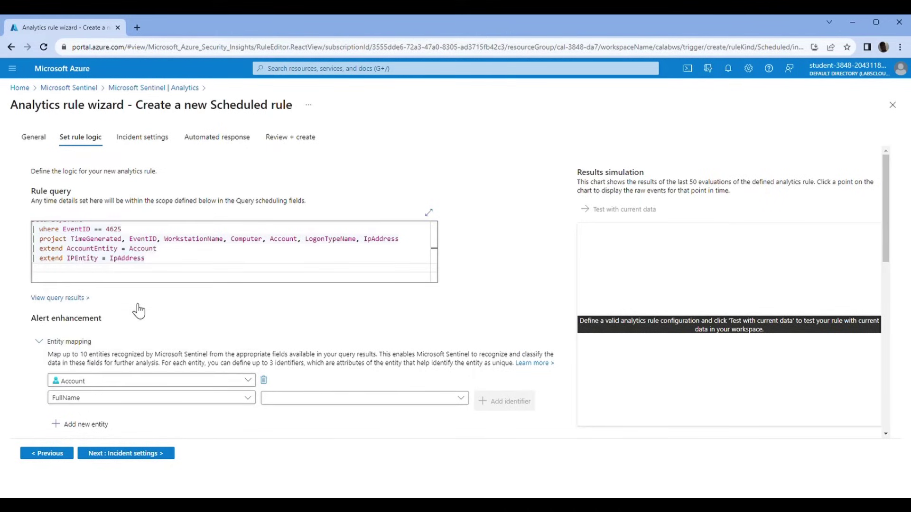
pyautogui.click(309, 400)
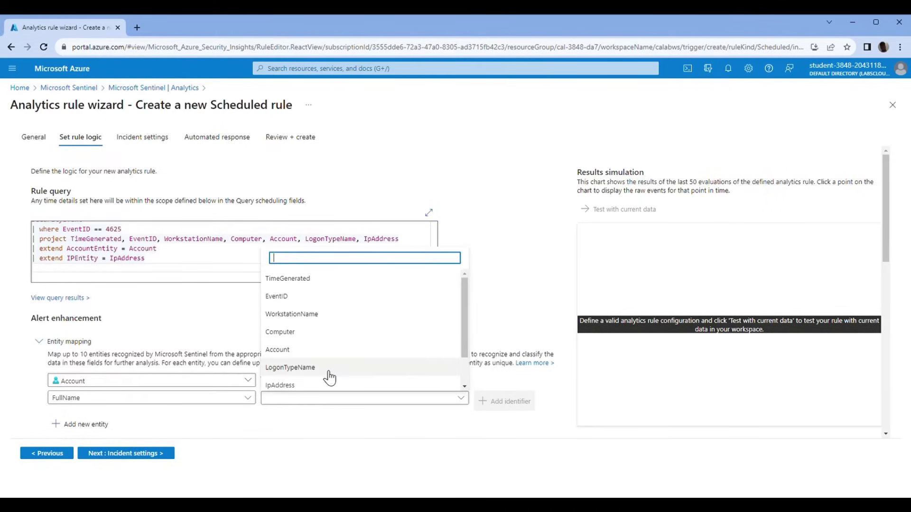
pyautogui.write('ac')
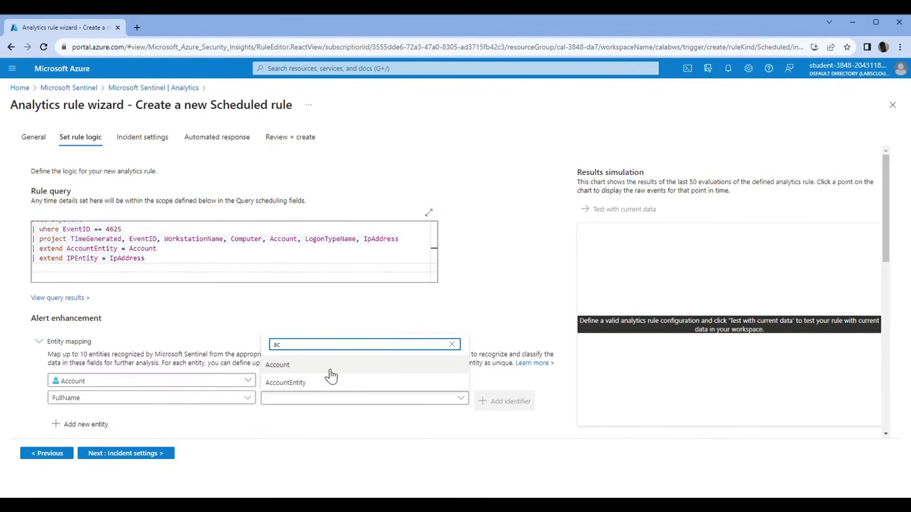
pyautogui.click(331, 372)
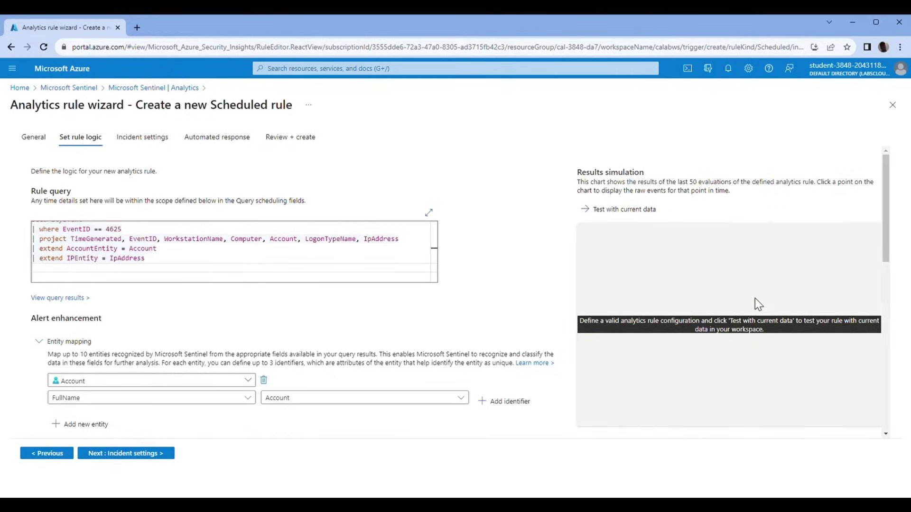
# In the query scheduling, set the run interval's unit to Minutes and the data lookup period's value to 30.
pyautogui.moveTo(884, 234); pyautogui.dragTo(873, 321)
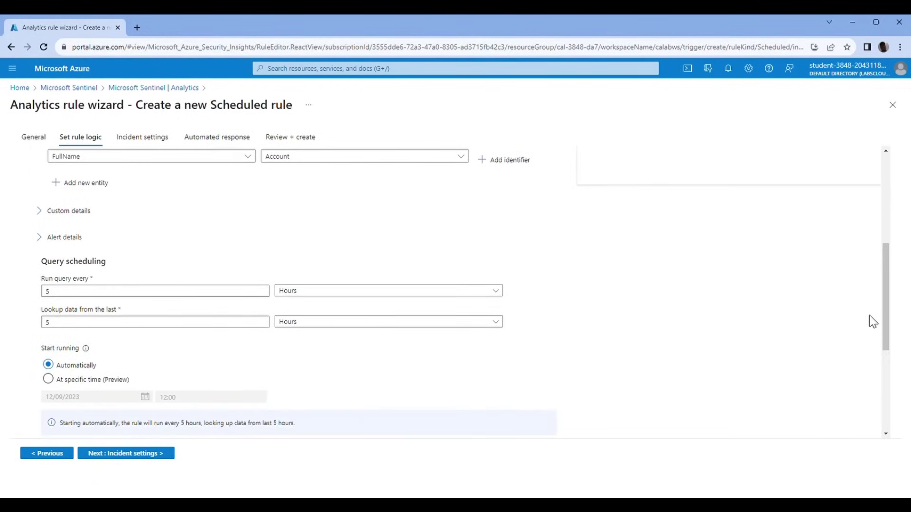
pyautogui.click(331, 298)
pyautogui.click(314, 307)
pyautogui.click(232, 326)
pyautogui.write('30')
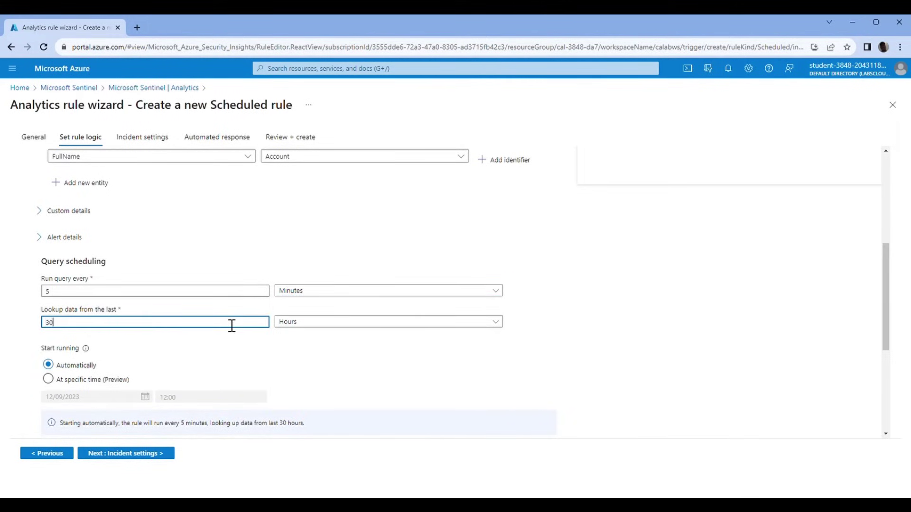
# Set the unit of the data lookup period to Minutes and continue to the rule's incident settings.
pyautogui.click(316, 328)
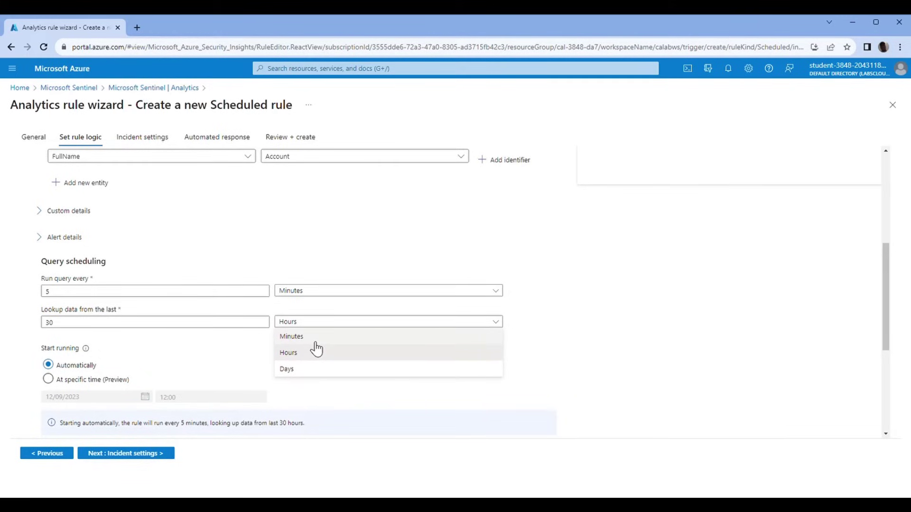
pyautogui.click(316, 341)
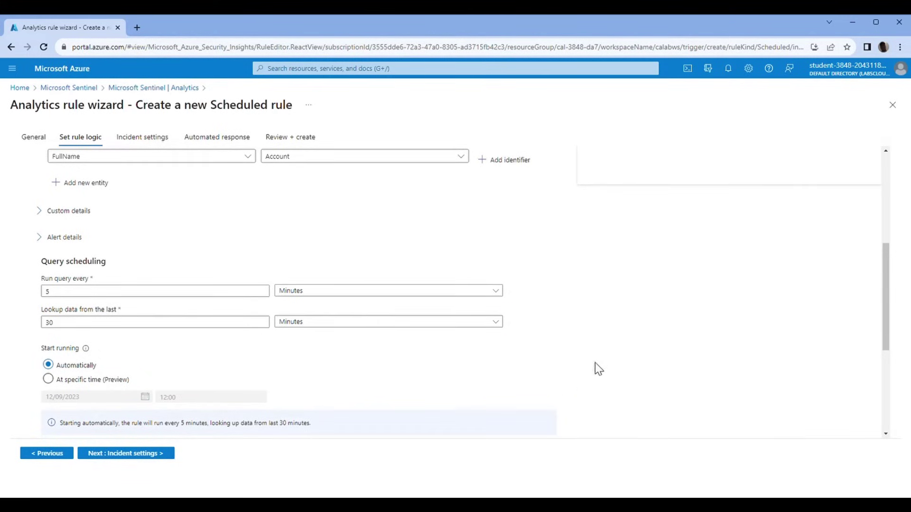
pyautogui.moveTo(886, 309); pyautogui.dragTo(854, 392)
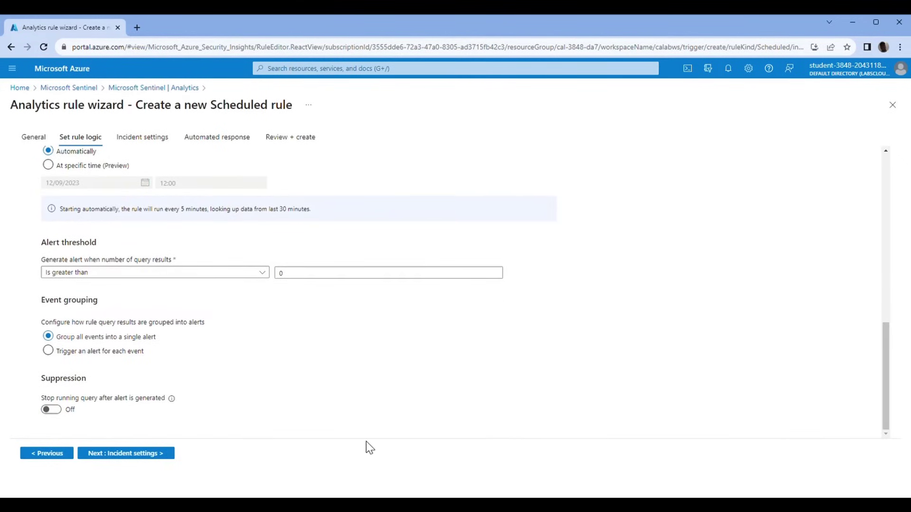
pyautogui.click(162, 454)
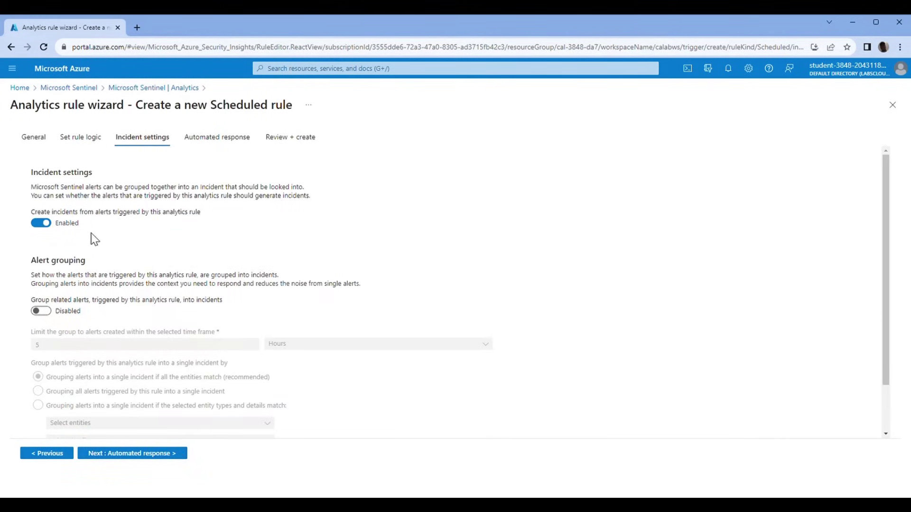
# Enable grouping of related alerts into incidents and continue to the automated response settings.
pyautogui.click(48, 316)
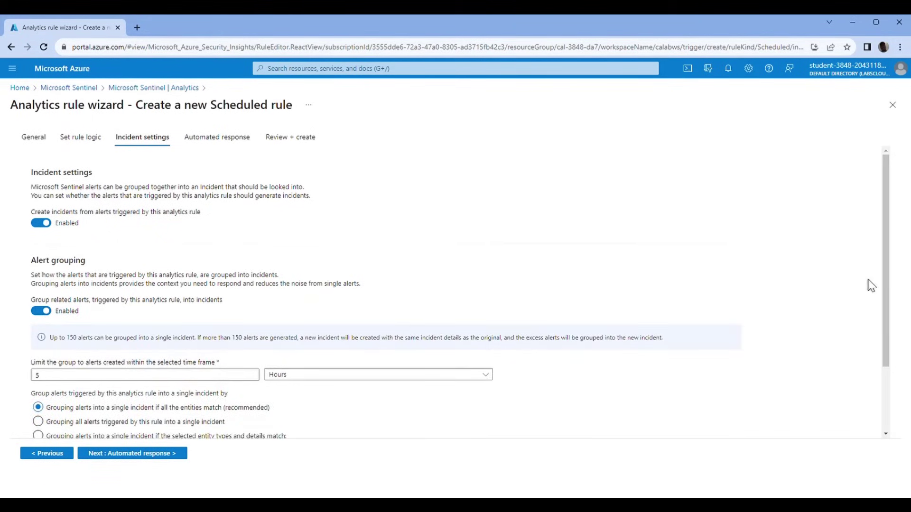
pyautogui.moveTo(880, 276); pyautogui.dragTo(883, 329)
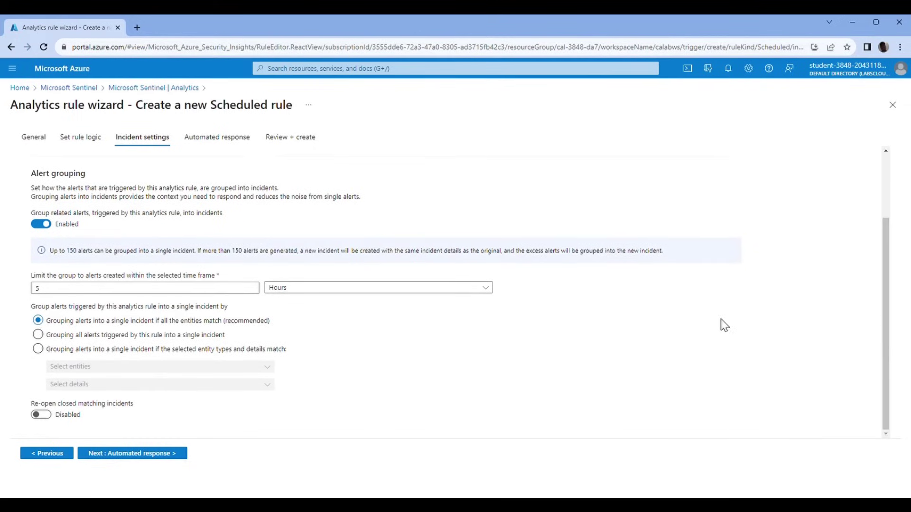
pyautogui.click(159, 456)
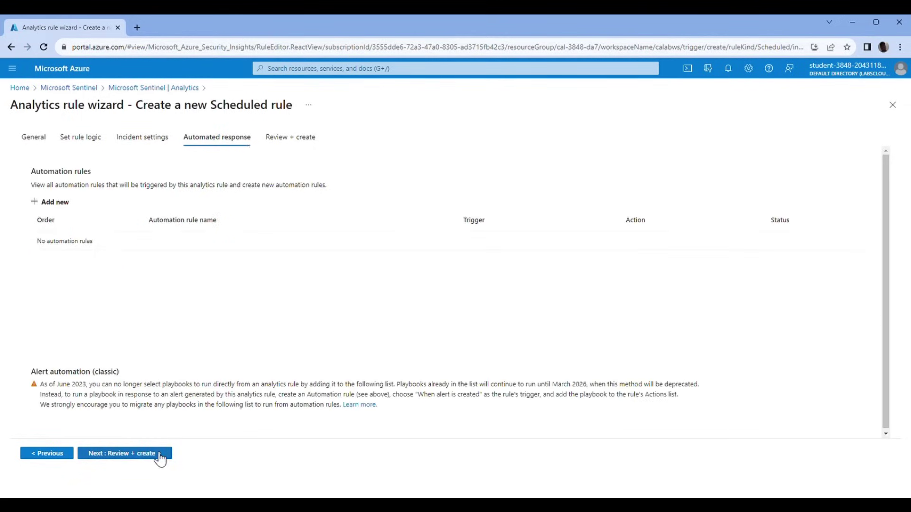
# Go to the rule's review and save the Brute-force detection rule.
pyautogui.click(301, 138)
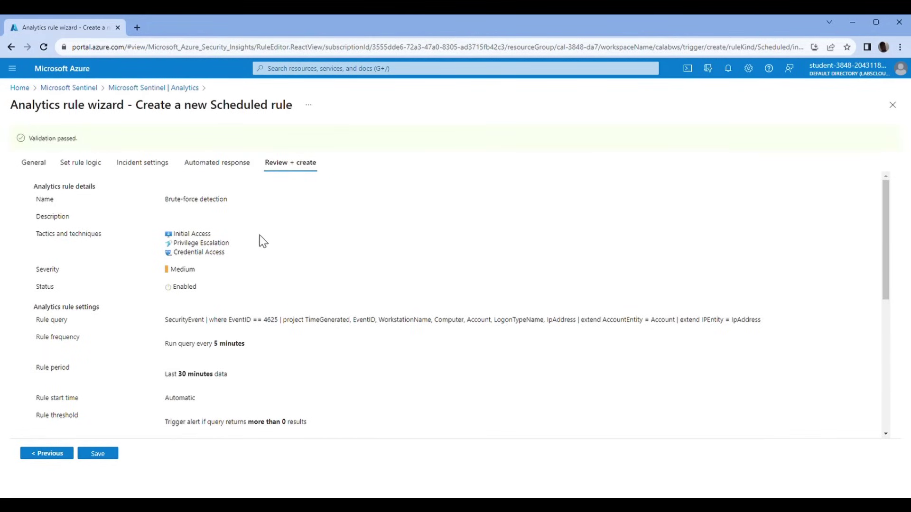
pyautogui.click(98, 454)
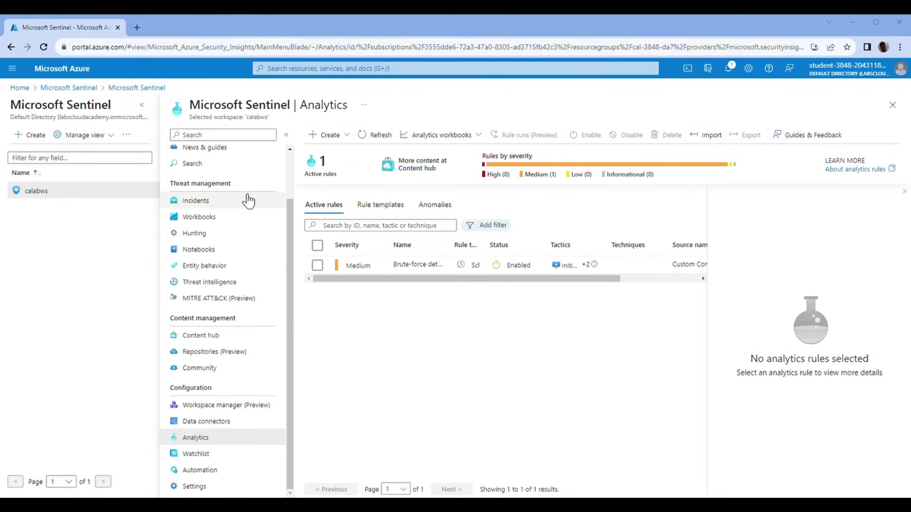
pyautogui.scroll(2, 293, 195)
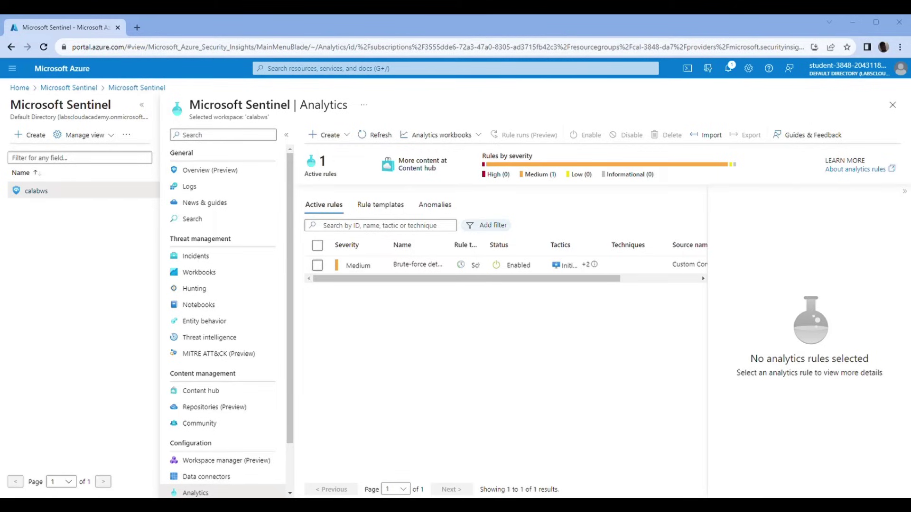
# Find ca-lab-vm through a portal search for vm and select Native RDP as its connection method.
pyautogui.click(310, 75)
pyautogui.write('vm')
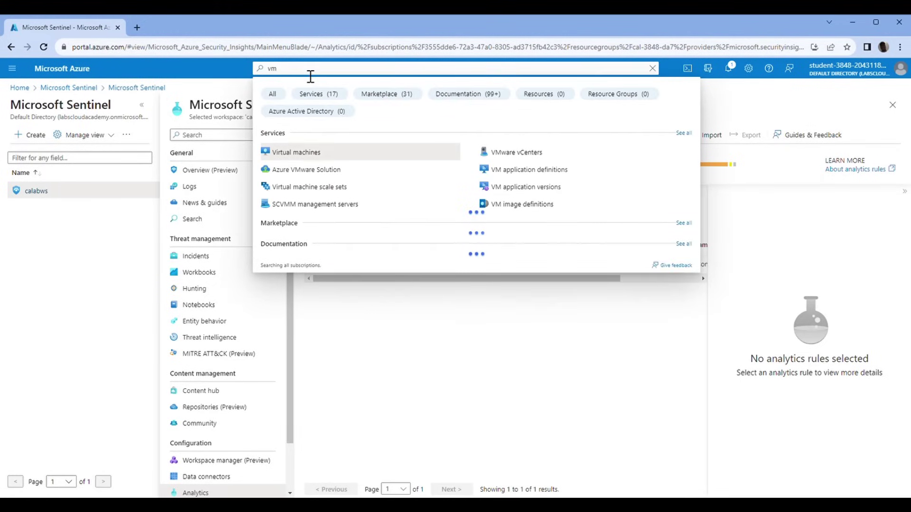
pyautogui.click(321, 154)
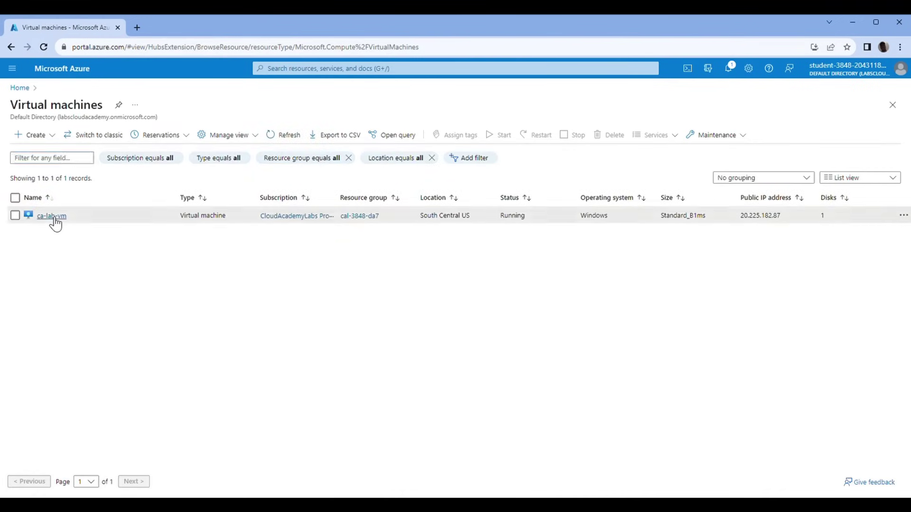
pyautogui.click(53, 217)
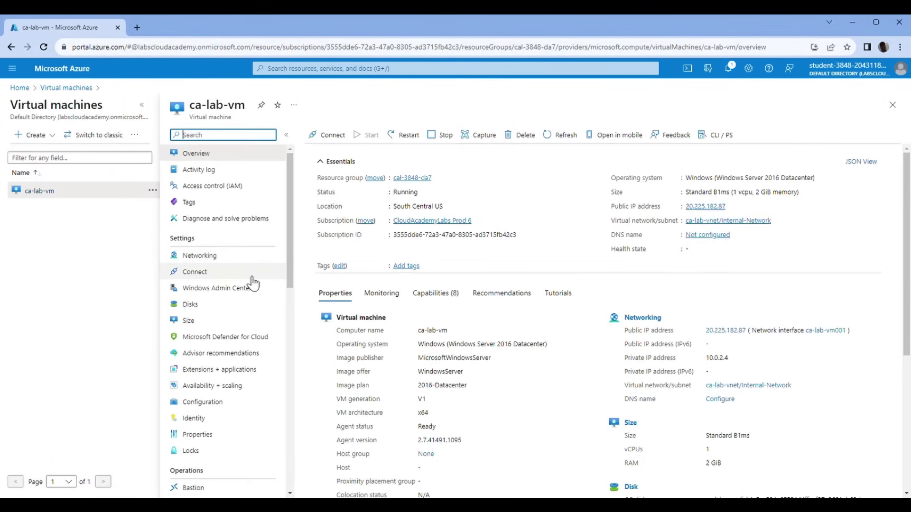
pyautogui.click(332, 136)
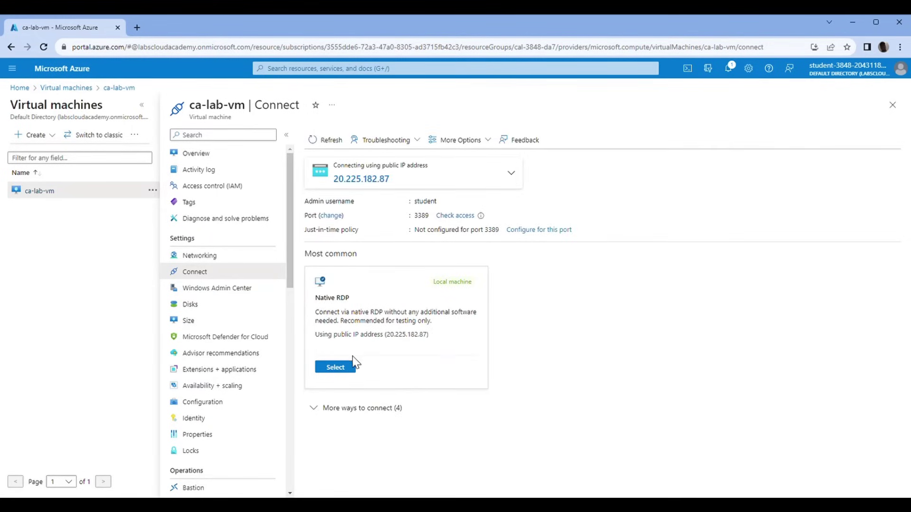
pyautogui.click(342, 370)
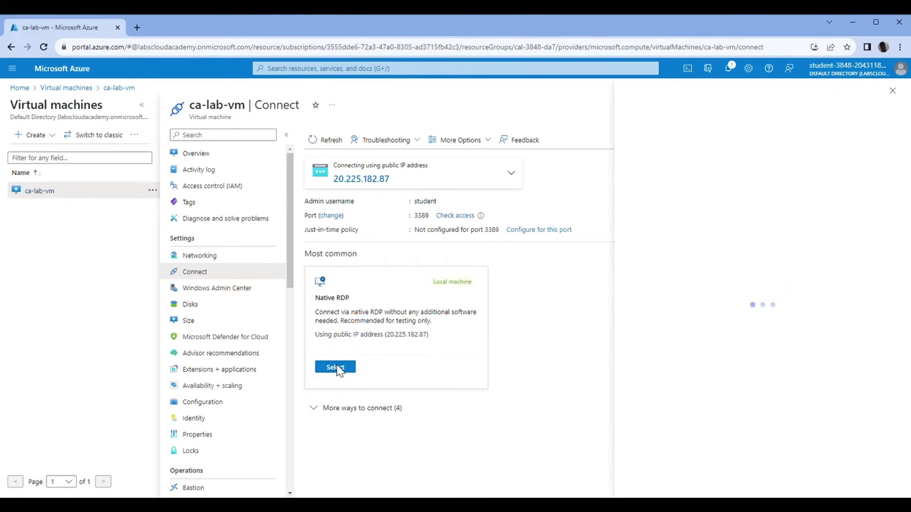
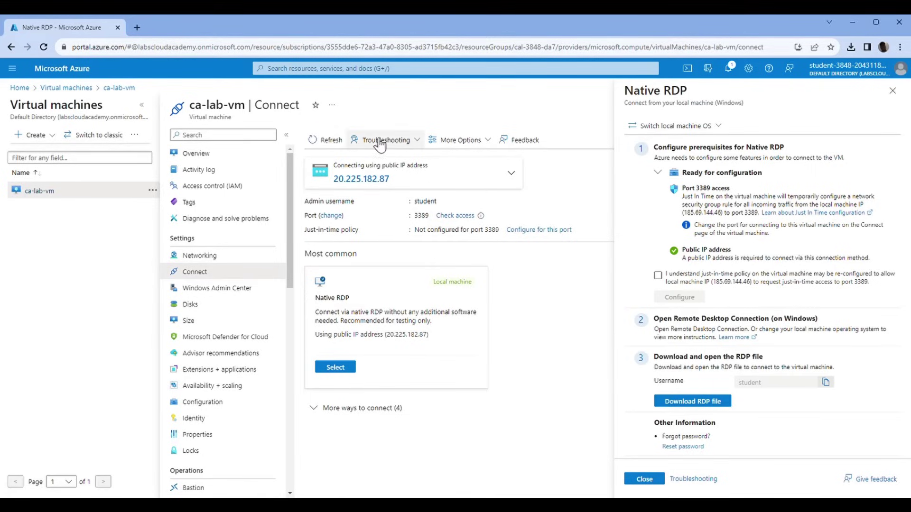
# Return to Microsoft Sentinel and open an empty log query for the calabws workspace, dismissing the sample queries.
pyautogui.click(411, 69)
pyautogui.write('sen')
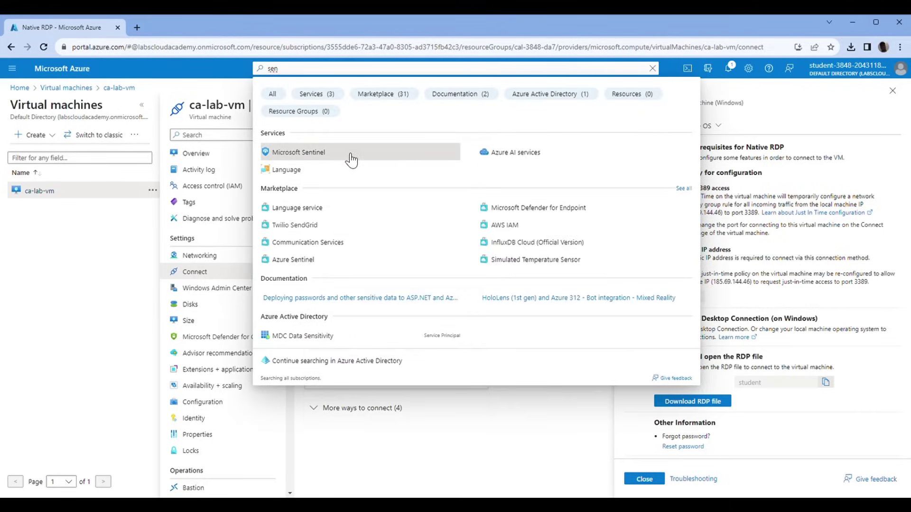
pyautogui.click(351, 160)
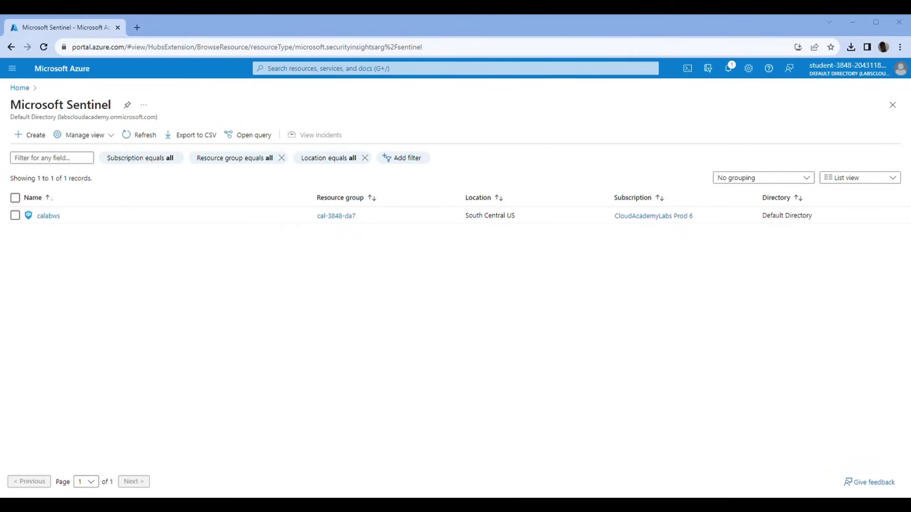
pyautogui.click(49, 216)
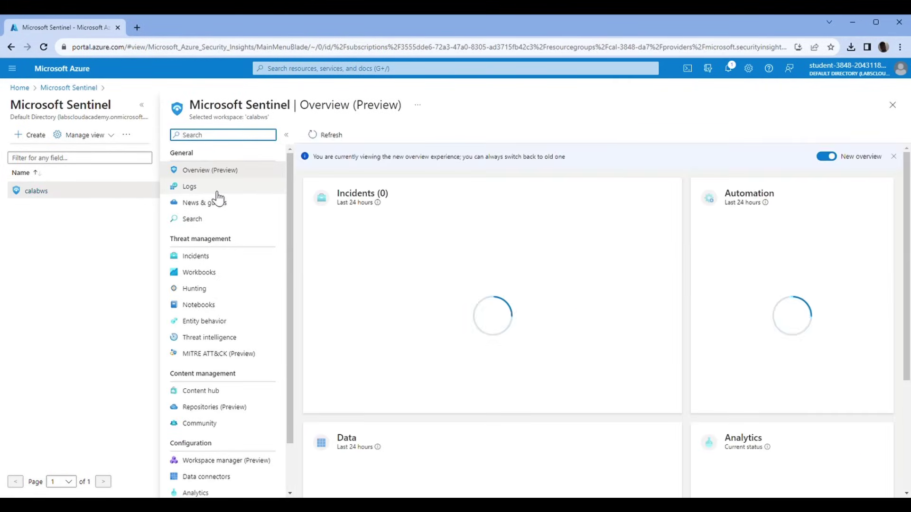
pyautogui.click(217, 192)
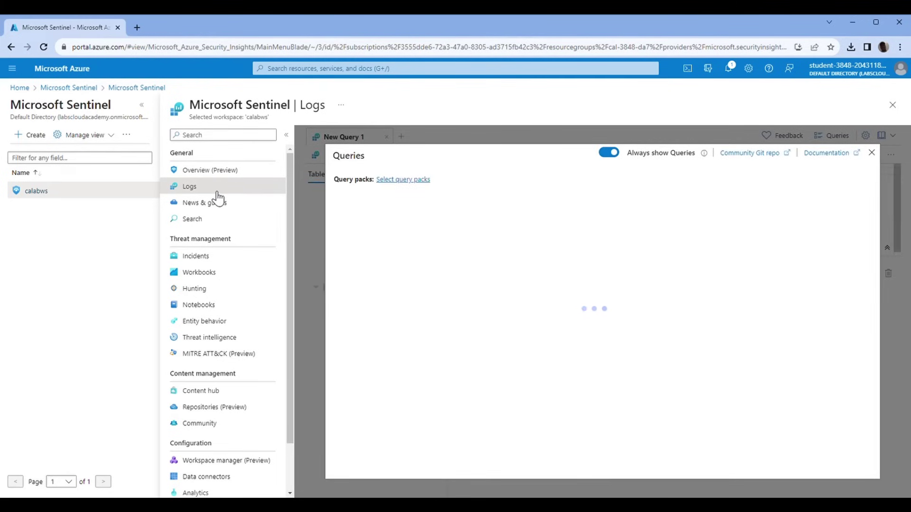
pyautogui.click(872, 153)
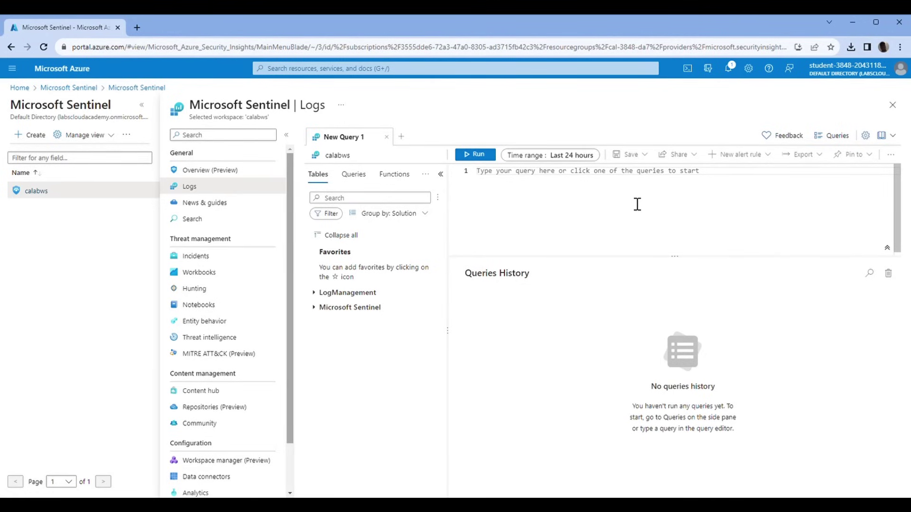
# Write a log query on the SecurityEvent table that filters for EventID == 4625.
pyautogui.write('Secur')
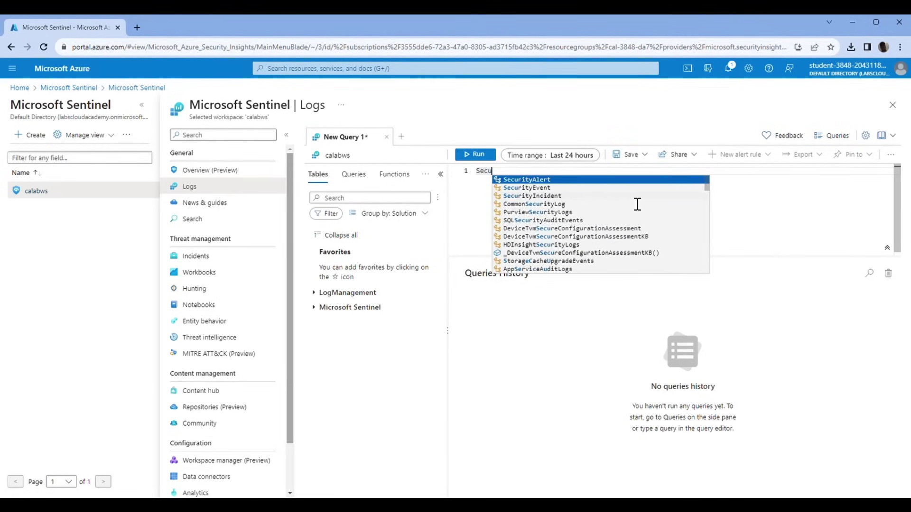
pyautogui.click(589, 188)
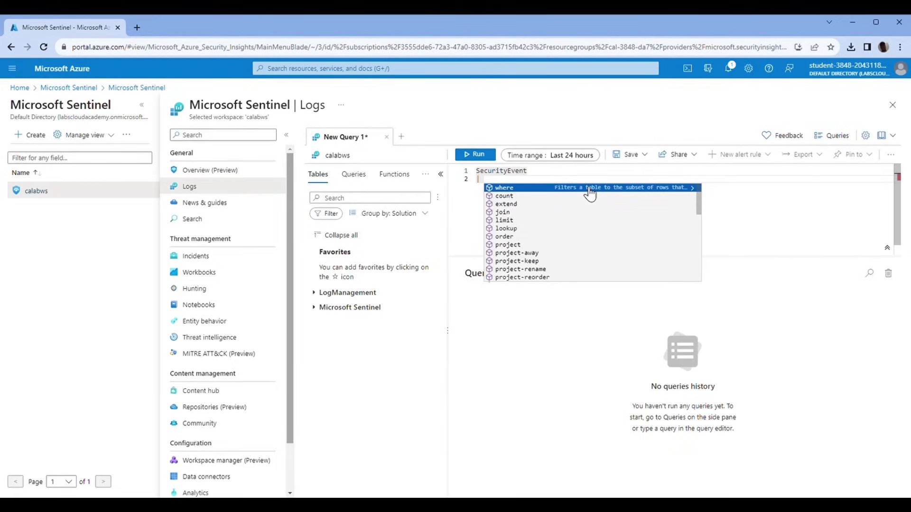
pyautogui.write('where')
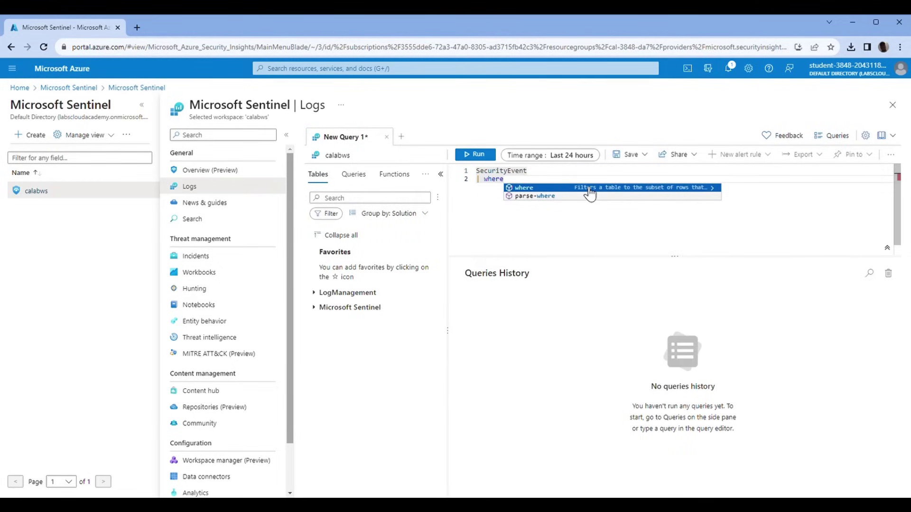
pyautogui.write(' EventID')
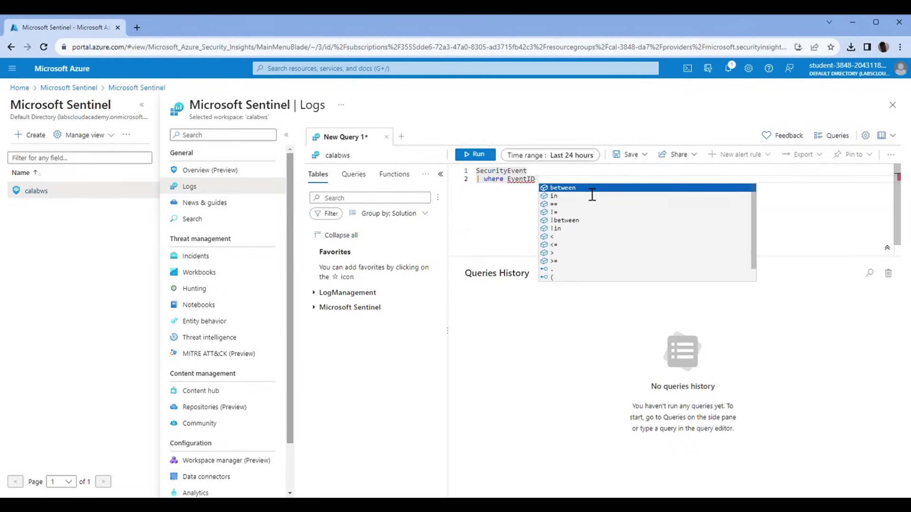
pyautogui.write(' == ')
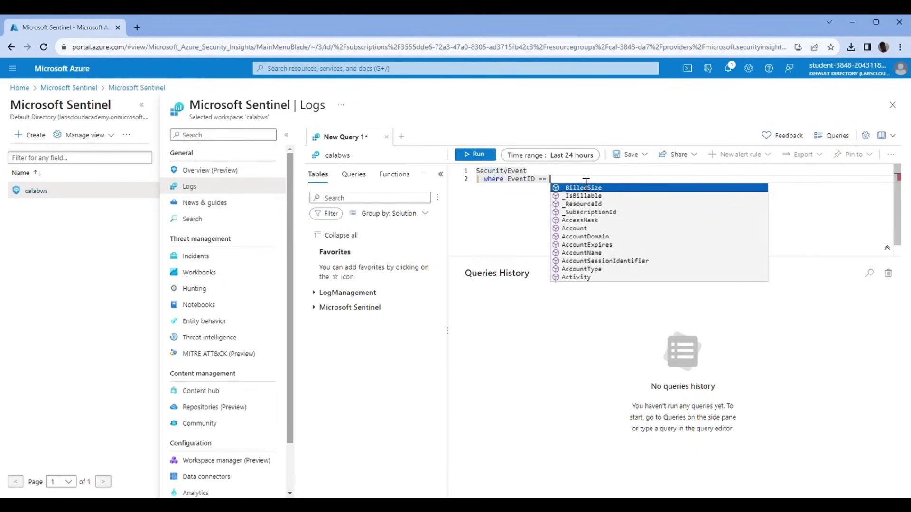
pyautogui.write('4625')
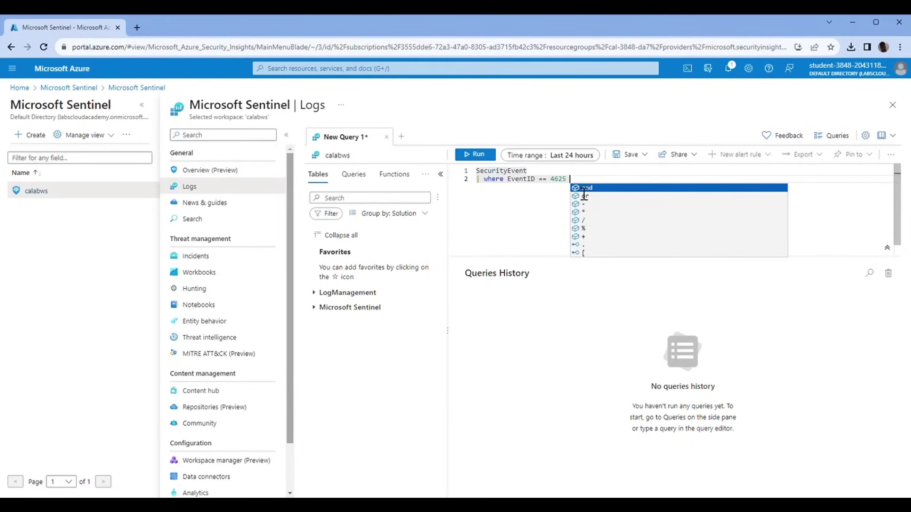
pyautogui.write(' and')
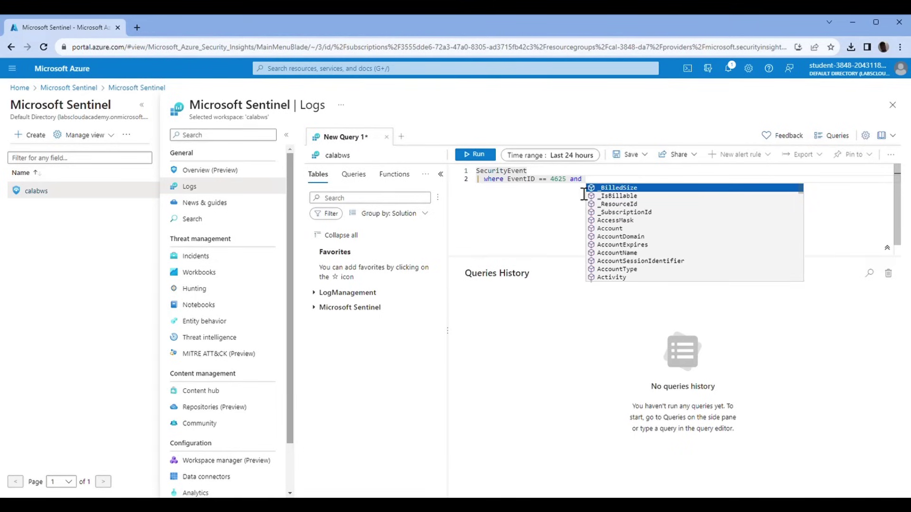
pyautogui.press('BackSpace')
pyautogui.press('BackSpace')
pyautogui.press('BackSpace')
pyautogui.press('BackSpace')
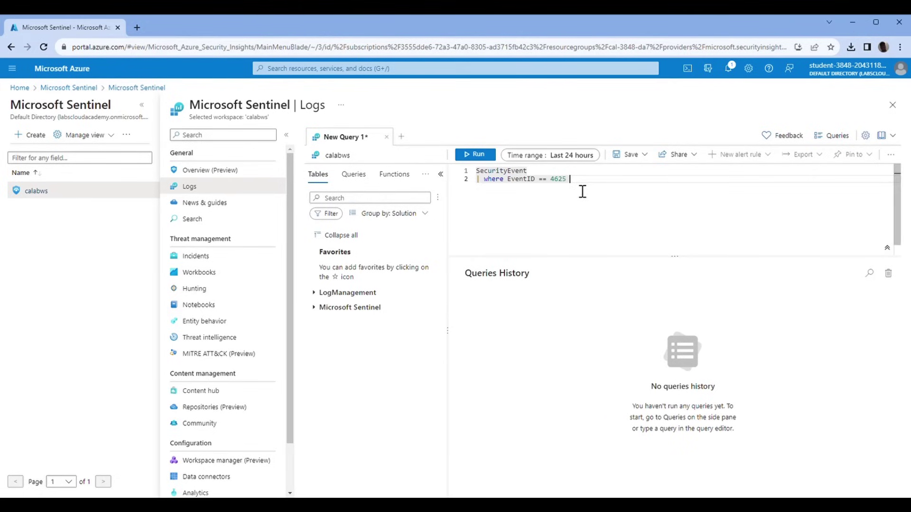
# Run the query and examine the account, computer, failure reason and IP address columns of the failed logon events.
pyautogui.click(488, 157)
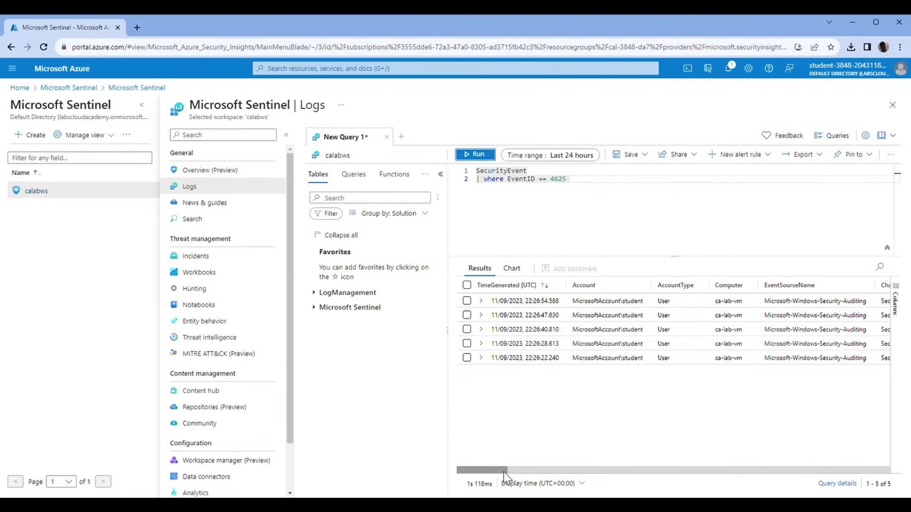
pyautogui.moveTo(503, 472); pyautogui.dragTo(590, 469)
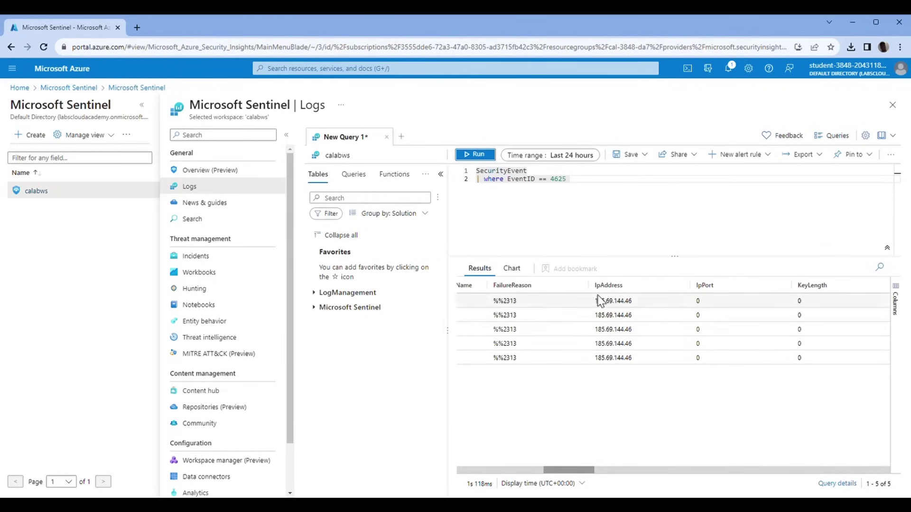
pyautogui.moveTo(581, 470); pyautogui.dragTo(509, 471)
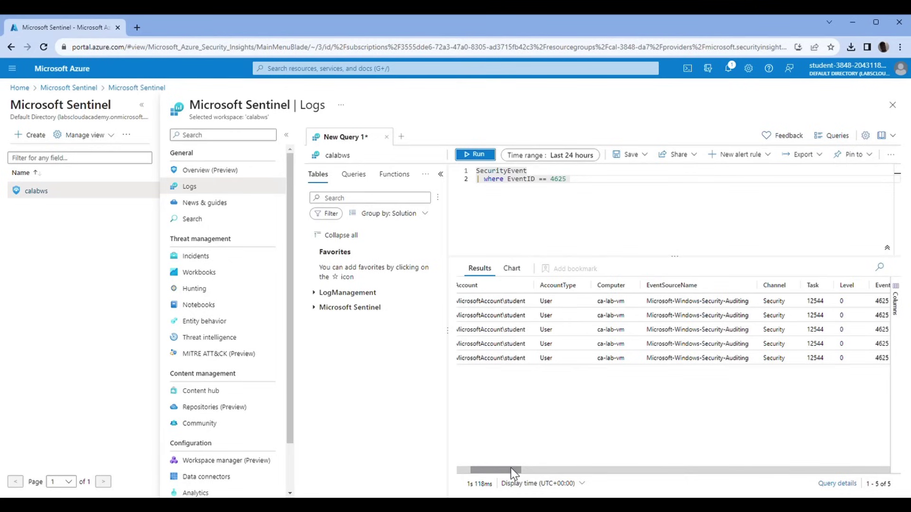
pyautogui.moveTo(510, 474); pyautogui.dragTo(478, 475)
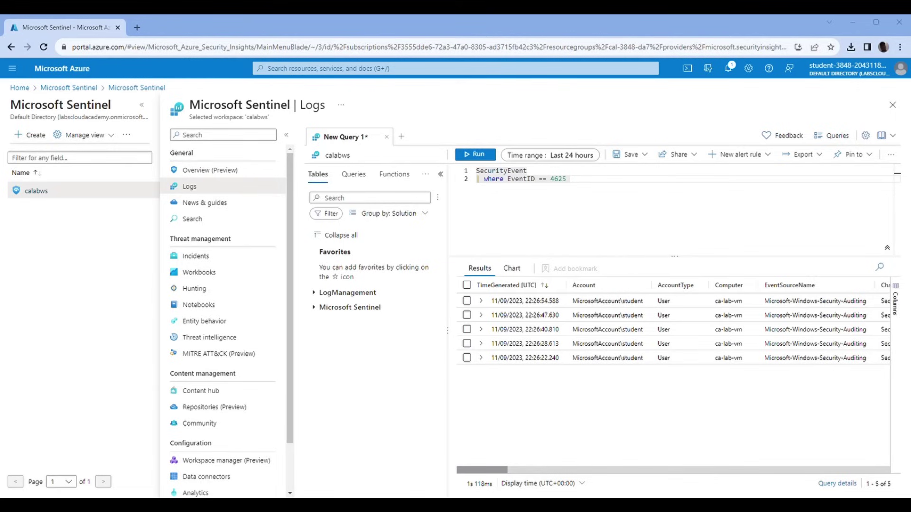
# Open the Analytics page of the calabws workspace, discarding the unsaved query, and refresh the active rules to check the brute-force rule.
pyautogui.moveTo(288, 405); pyautogui.dragTo(291, 454)
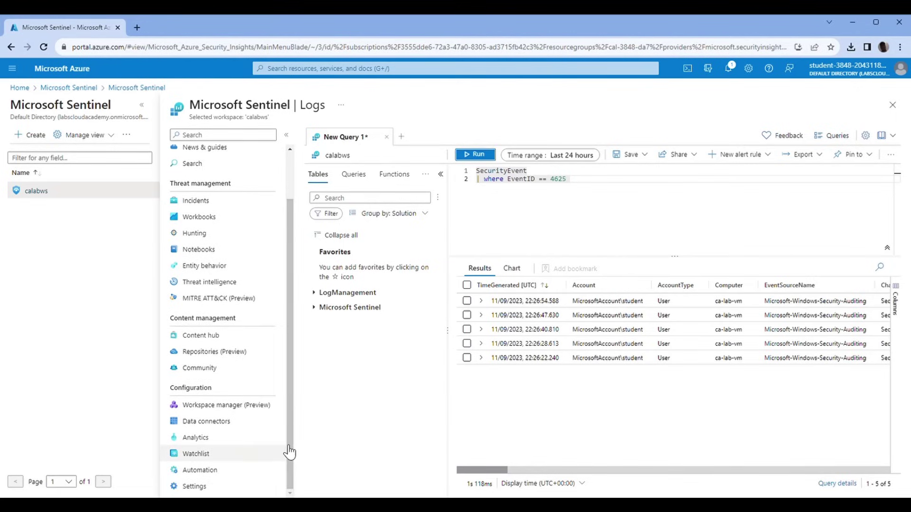
pyautogui.click(240, 437)
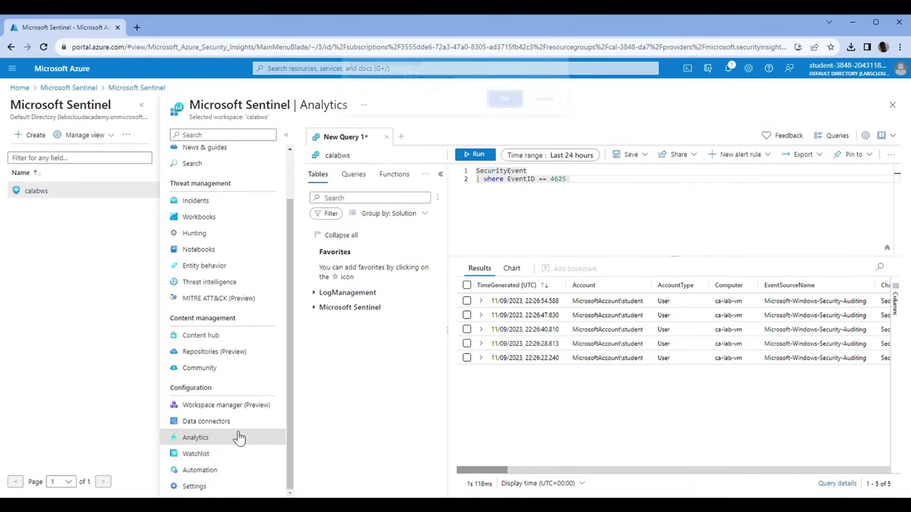
pyautogui.click(520, 106)
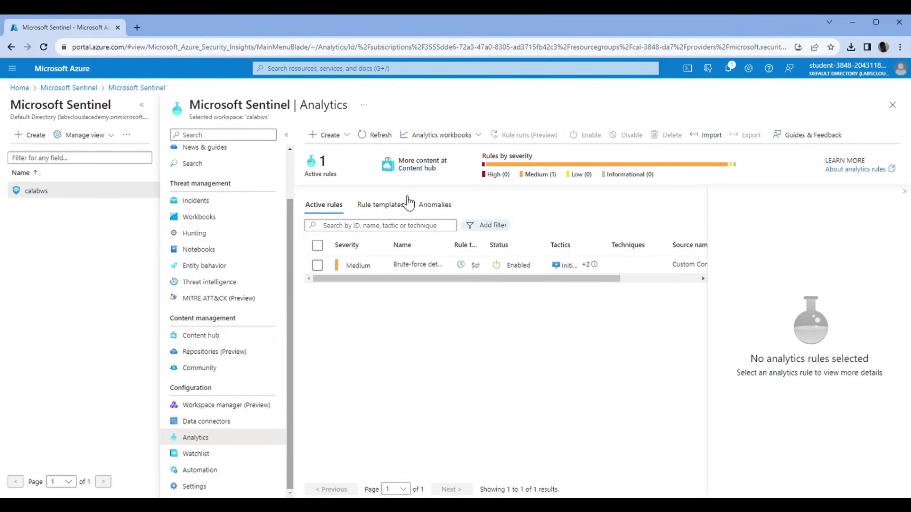
pyautogui.click(377, 138)
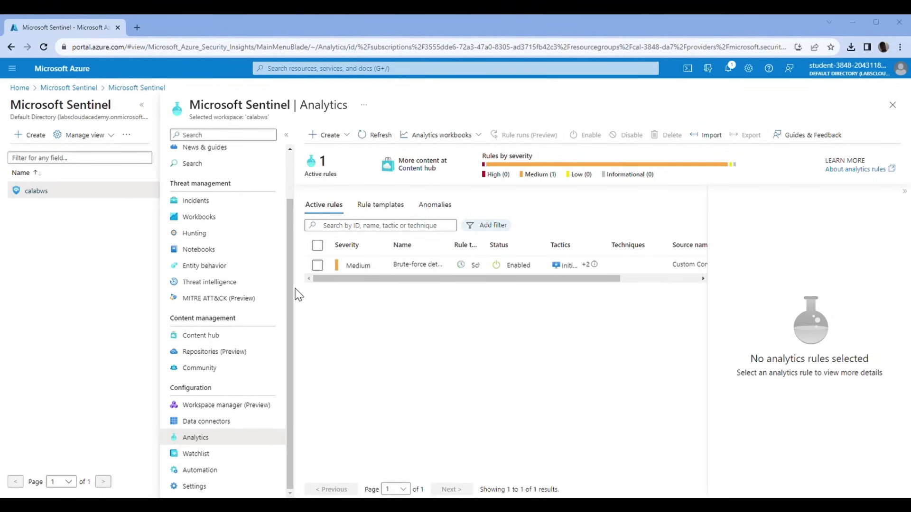
# Open the workspace's Incidents page and refresh the list to check for a brute-force incident.
pyautogui.click(232, 203)
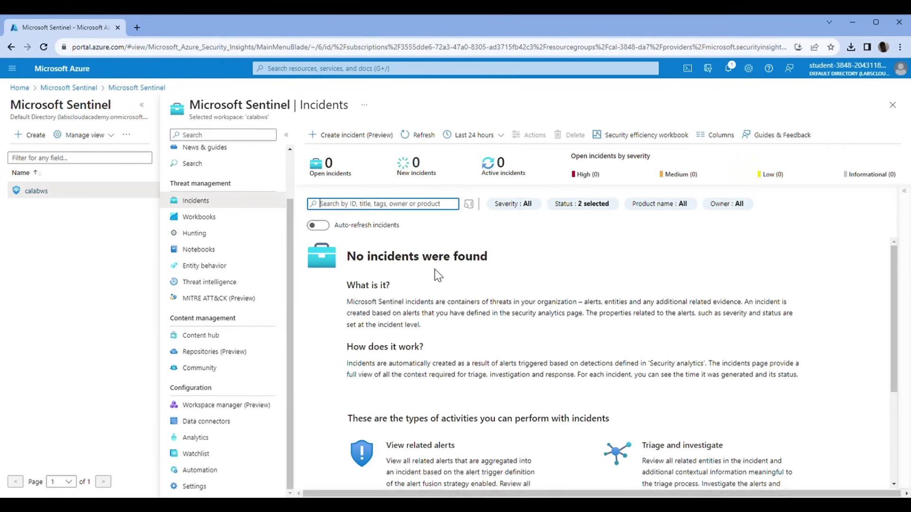
pyautogui.click(429, 134)
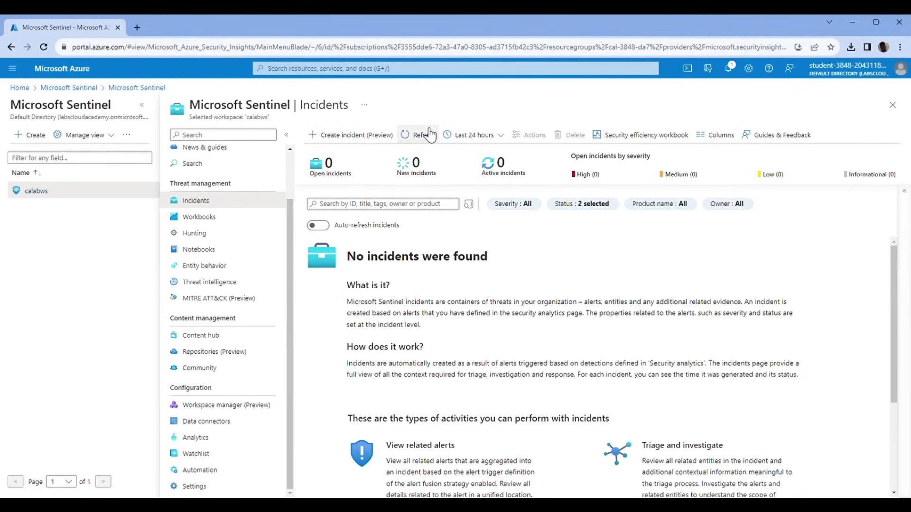
pyautogui.click(430, 134)
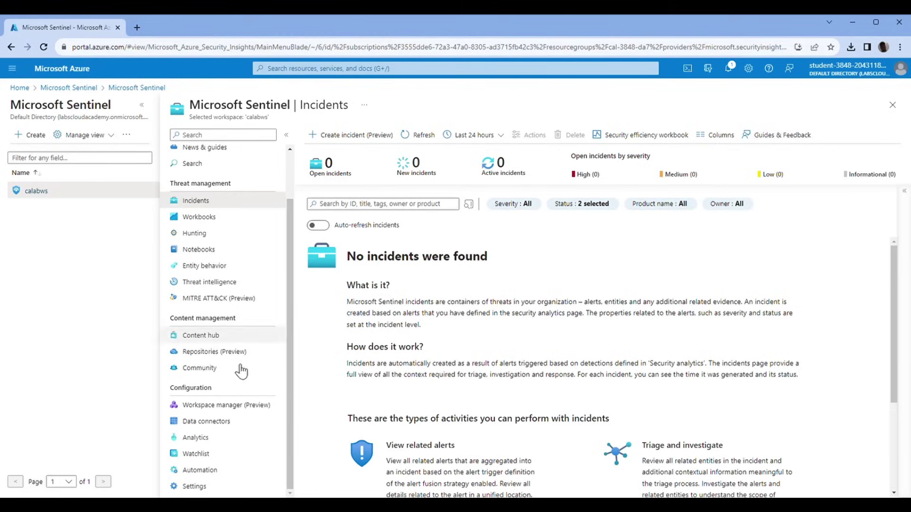
# Recheck the active analytics rules and return to the Incidents page to refresh its list again.
pyautogui.click(219, 443)
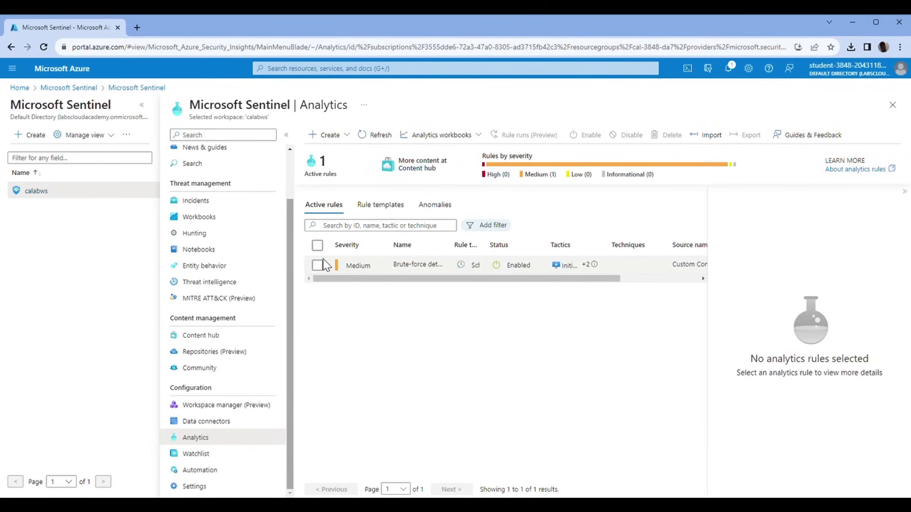
pyautogui.click(227, 202)
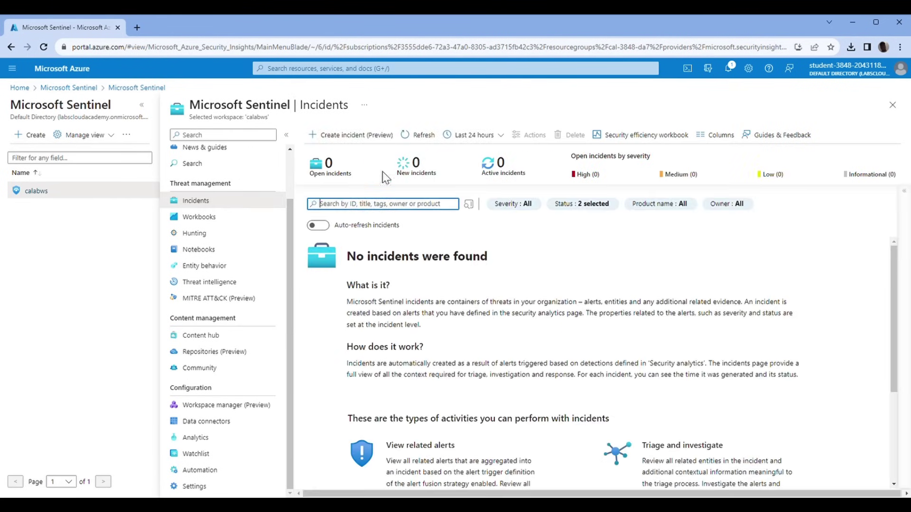
pyautogui.click(423, 136)
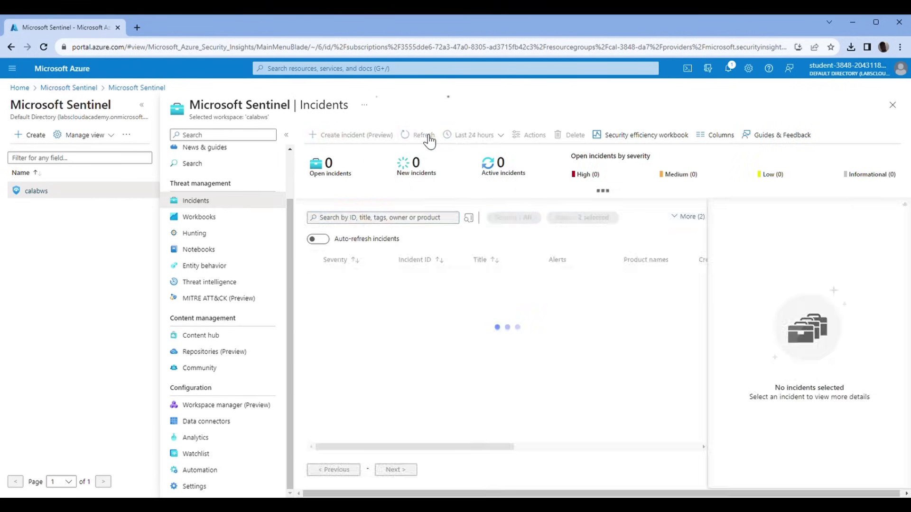
pyautogui.click(424, 135)
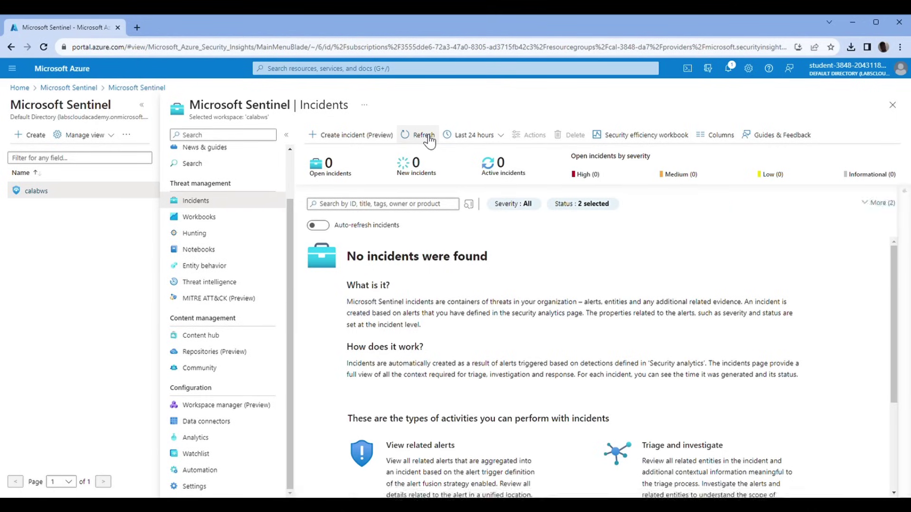
pyautogui.scroll(2, 293, 181)
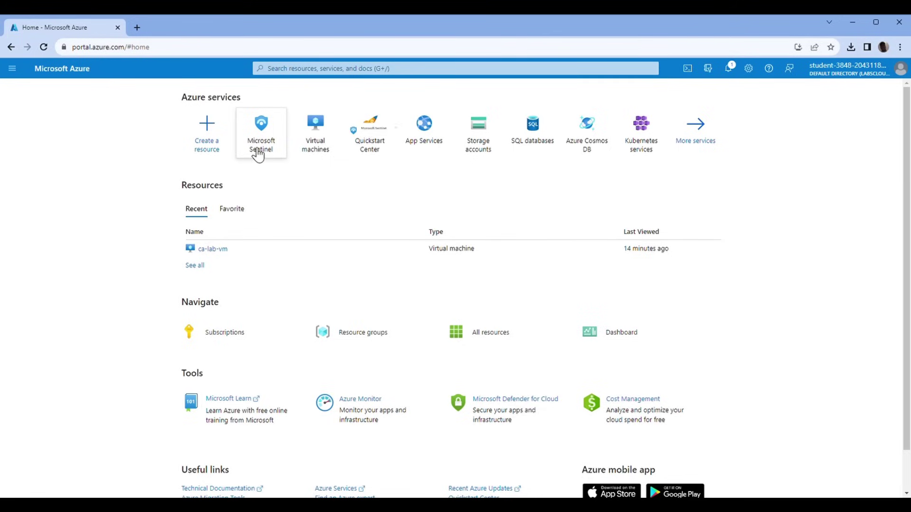
# Reopen Microsoft Sentinel from the Azure portal home and open the Incidents page of the calabws workspace.
pyautogui.moveTo(258, 154)
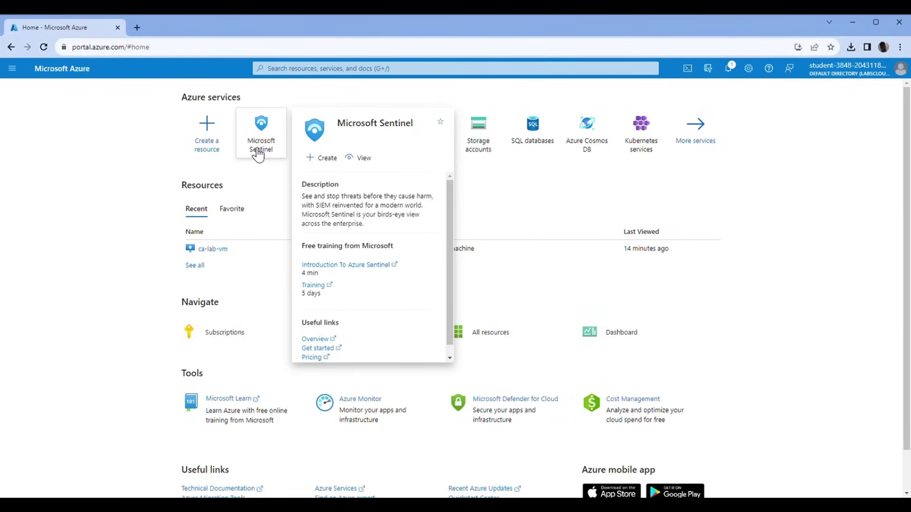
pyautogui.click(257, 154)
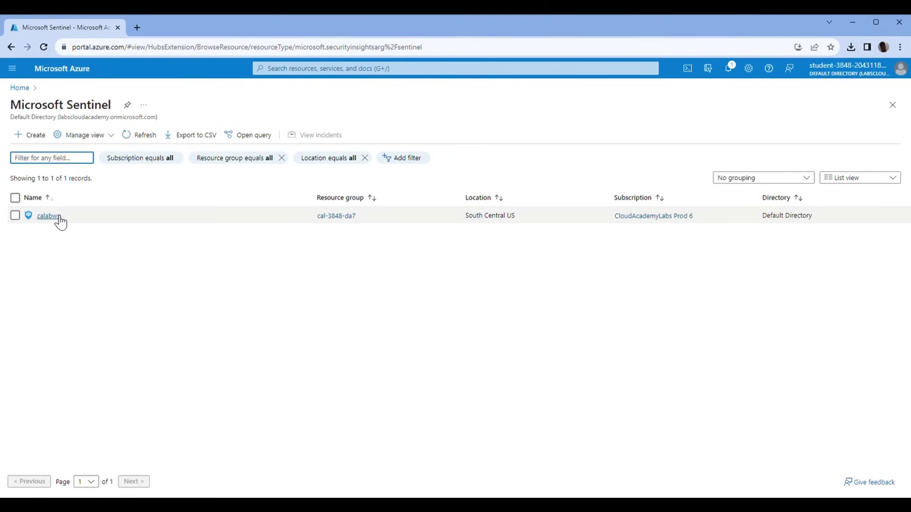
pyautogui.click(49, 215)
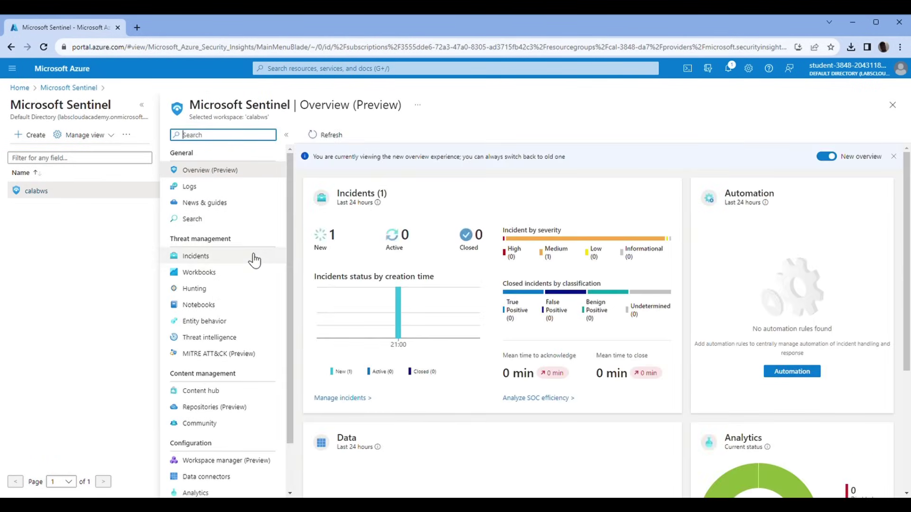
pyautogui.click(254, 260)
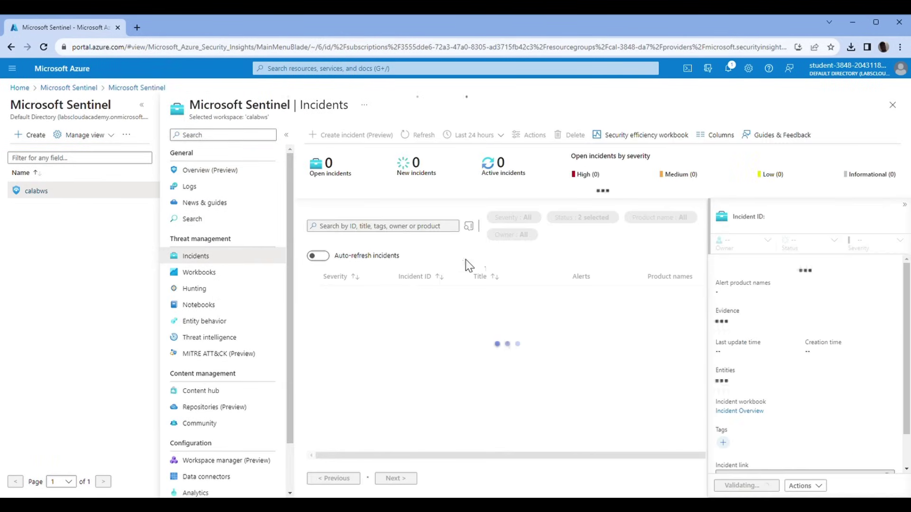
# Refresh the incidents, select the Brute-force detection incident and open its full details.
pyautogui.click(418, 137)
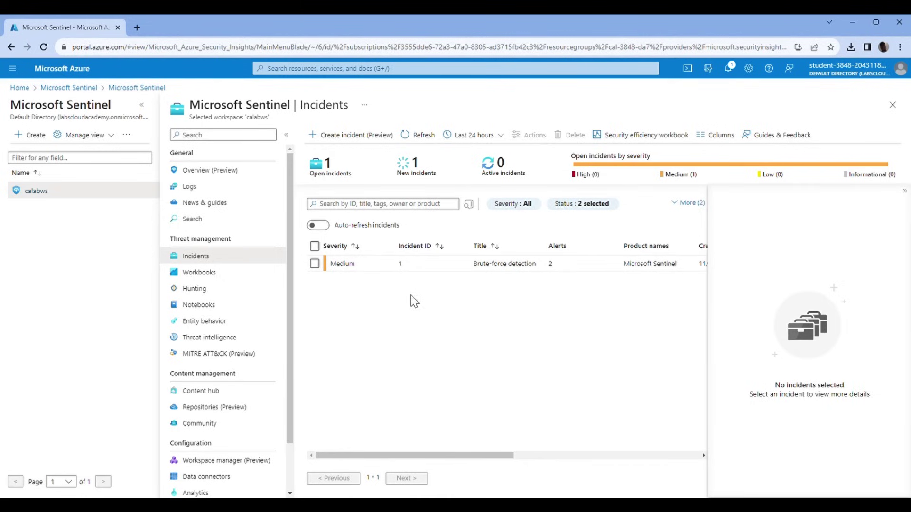
pyautogui.click(315, 264)
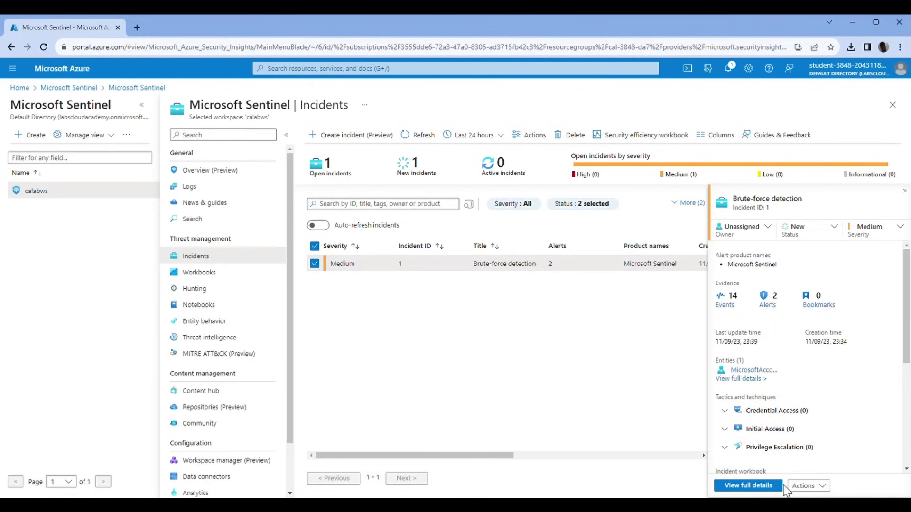
pyautogui.click(749, 486)
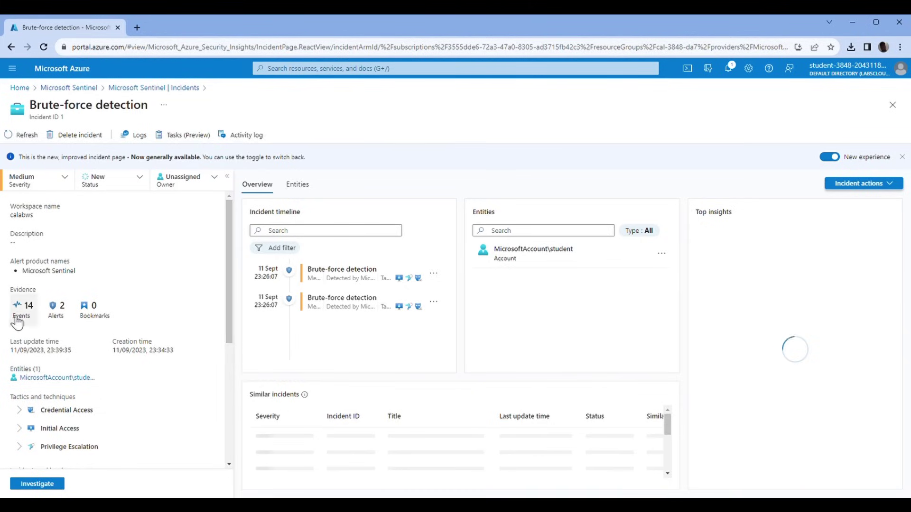
# Open the incident's alerts in the logs, examine the expanded alert record's fields, and close the log view, discarding unsaved edits.
pyautogui.click(63, 317)
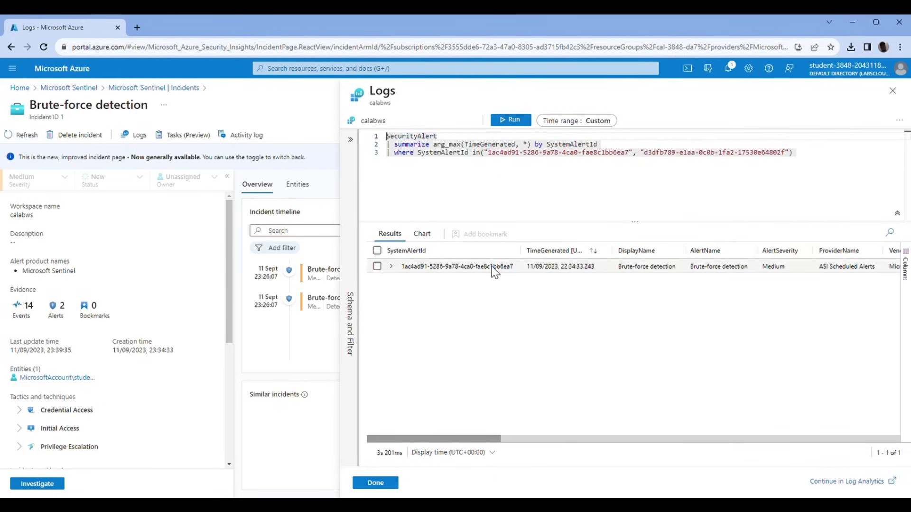
pyautogui.click(394, 266)
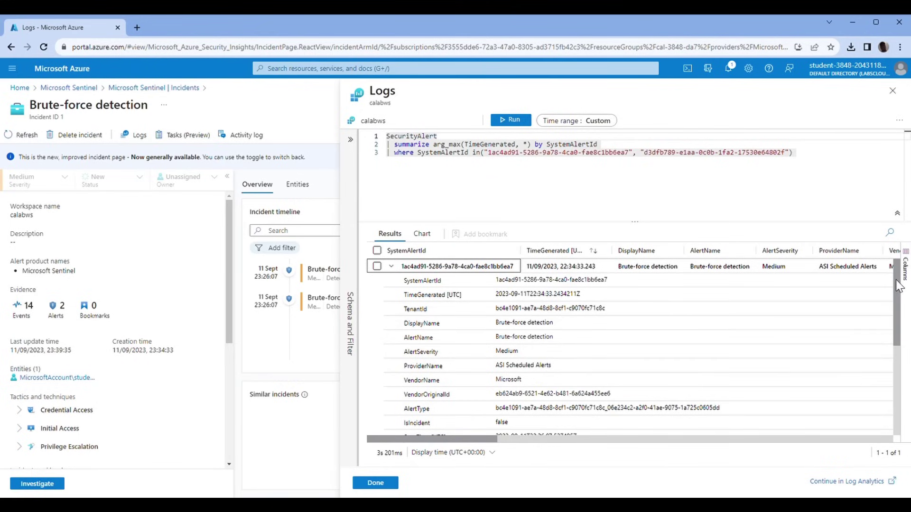
pyautogui.moveTo(898, 286); pyautogui.dragTo(892, 372)
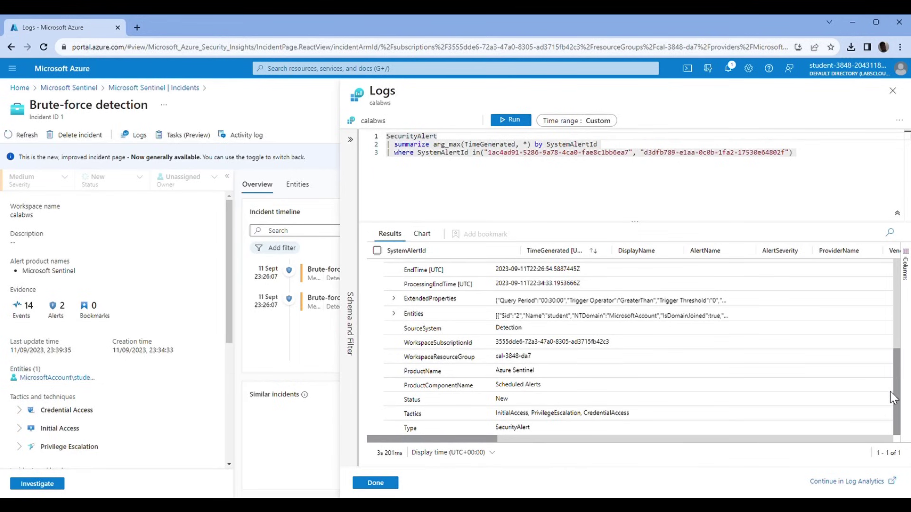
pyautogui.scroll(6, 883, 332)
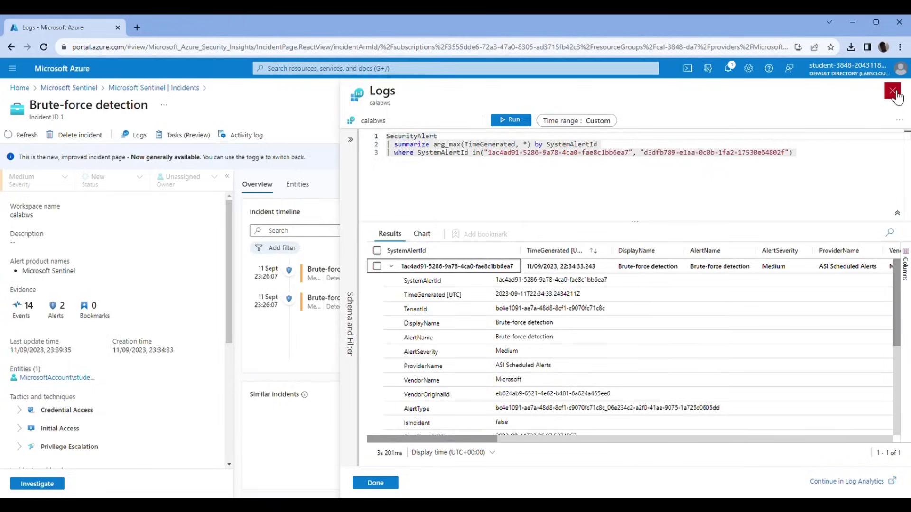
pyautogui.click(893, 91)
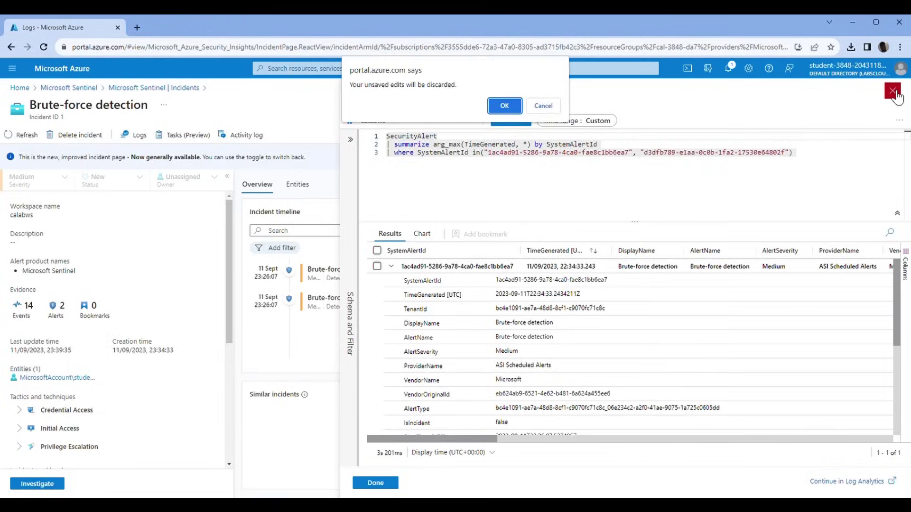
pyautogui.click(513, 109)
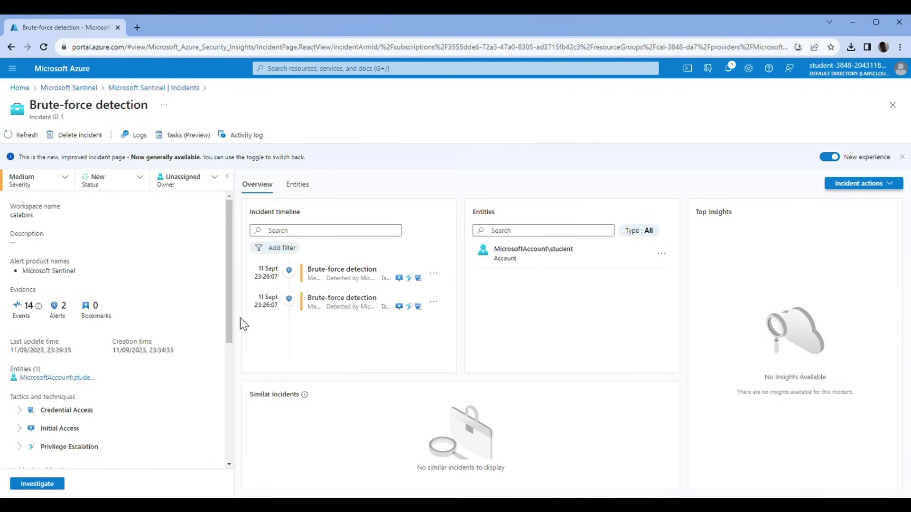
# Try out the Closed status for the incident with the Benign Positive classification and look over the classification choices without applying them.
pyautogui.scroll(-1, 225, 303)
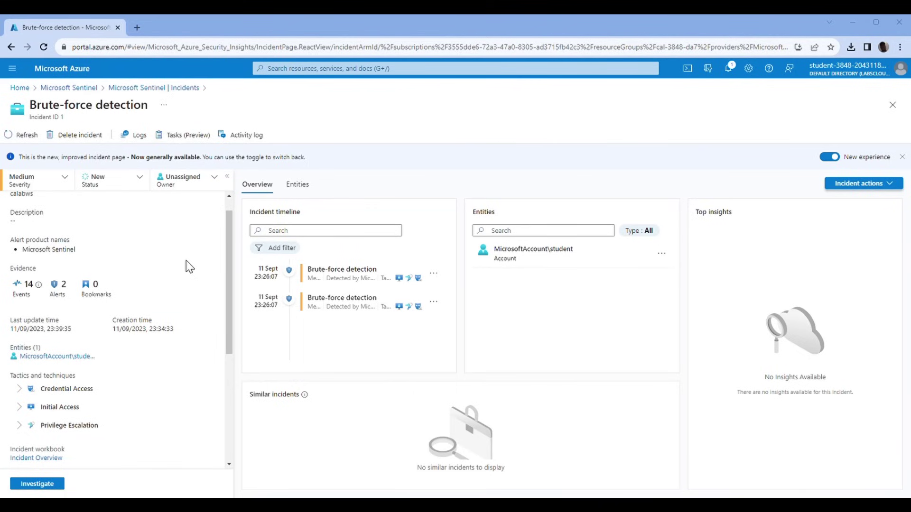
pyautogui.moveTo(233, 235); pyautogui.dragTo(225, 204)
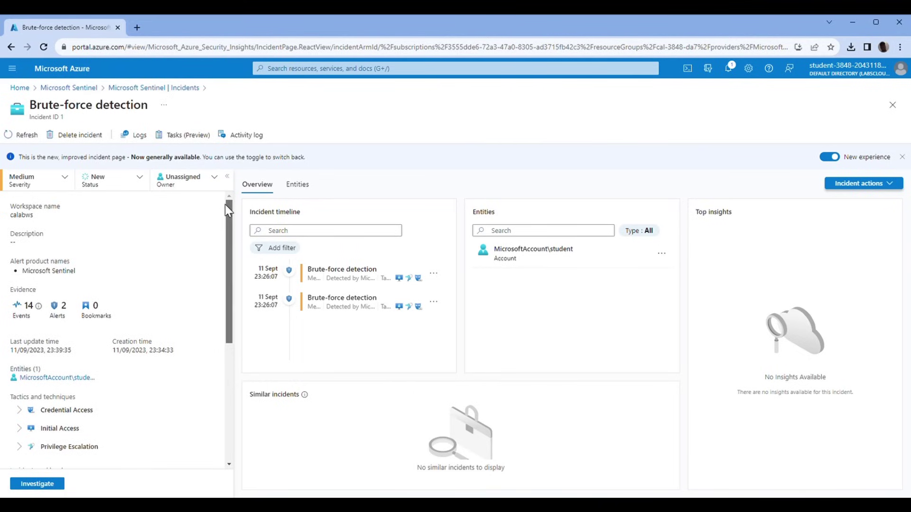
pyautogui.click(134, 189)
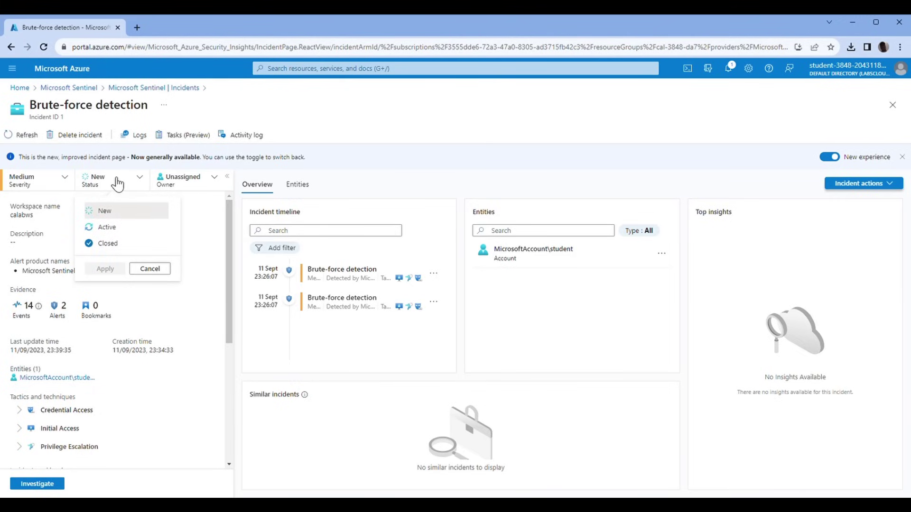
pyautogui.click(129, 245)
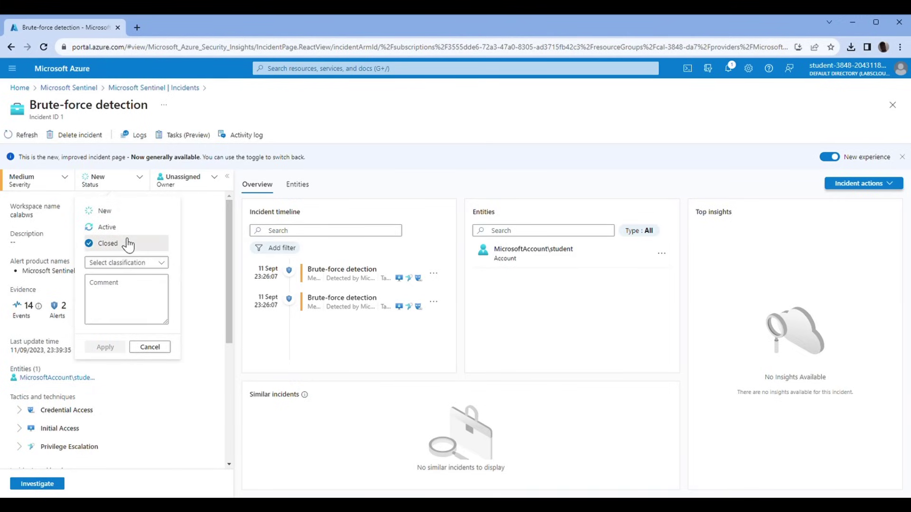
pyautogui.click(157, 263)
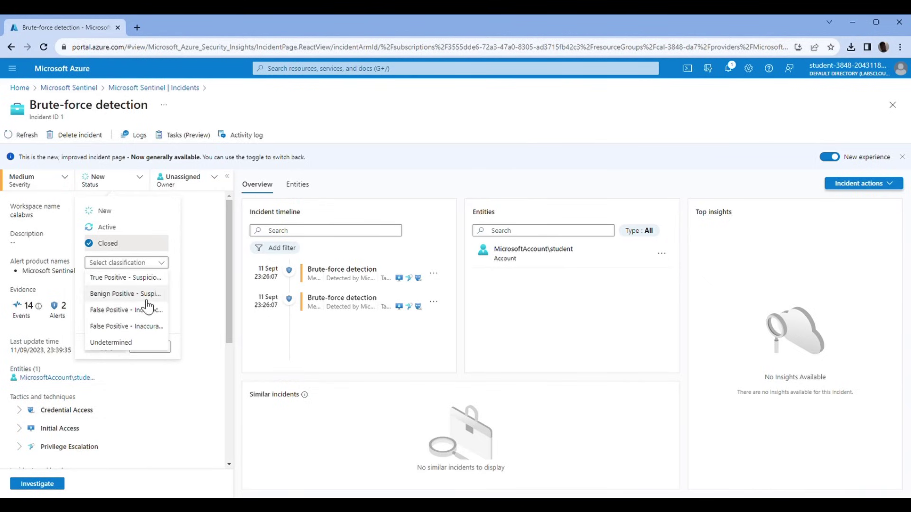
pyautogui.click(142, 298)
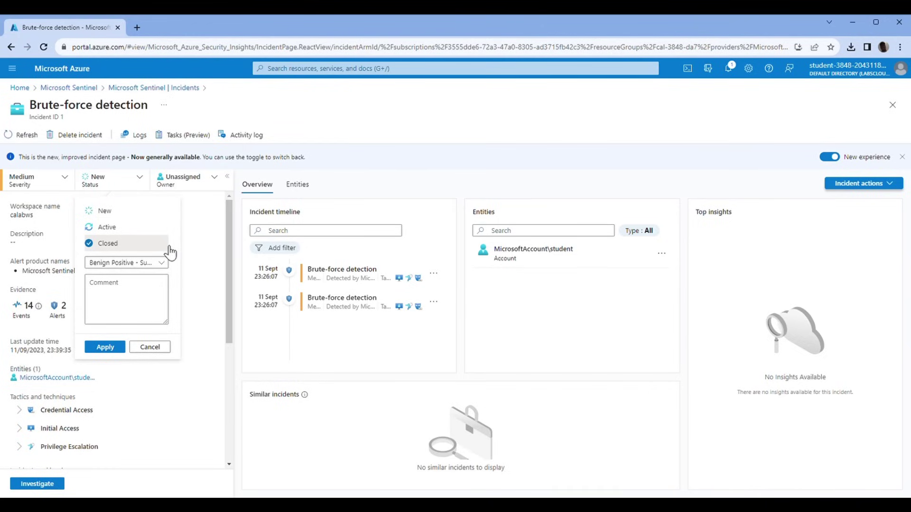
pyautogui.click(152, 266)
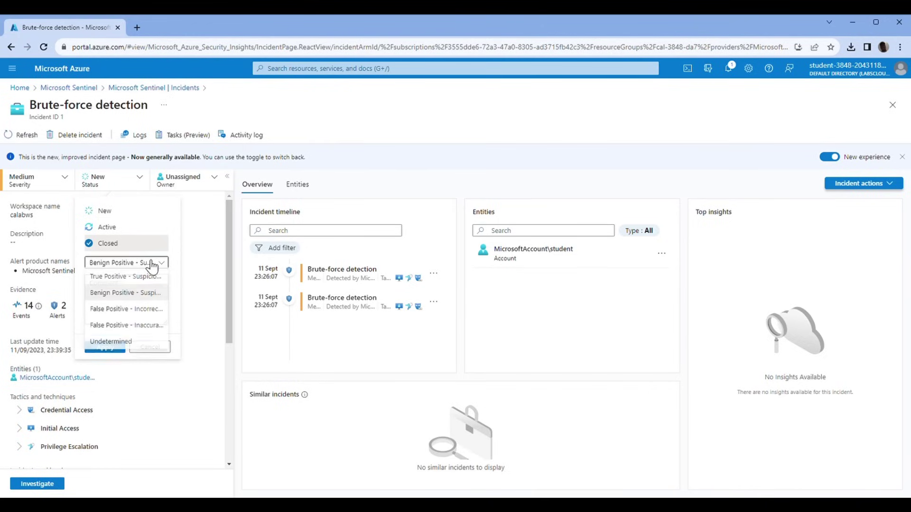
# Look over the incident's severity levels and the users and groups available as owner, leaving both settings unchanged.
pyautogui.click(46, 190)
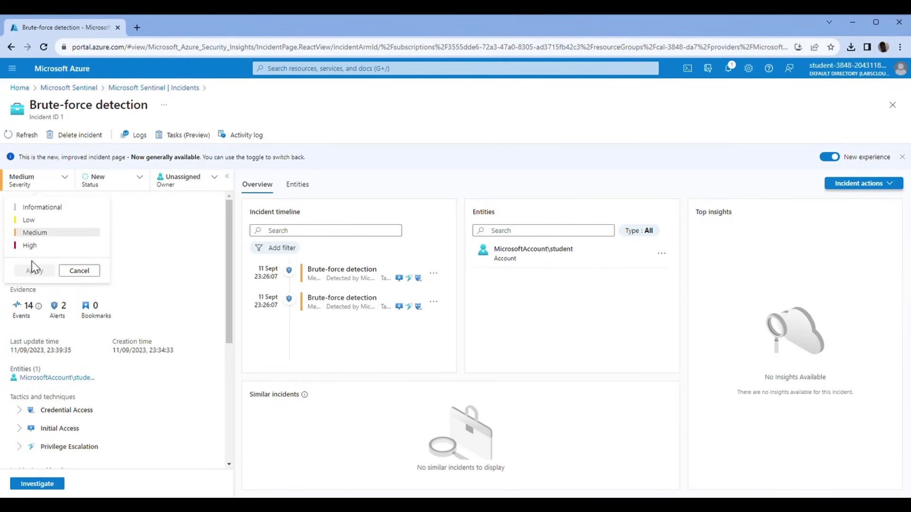
pyautogui.click(77, 272)
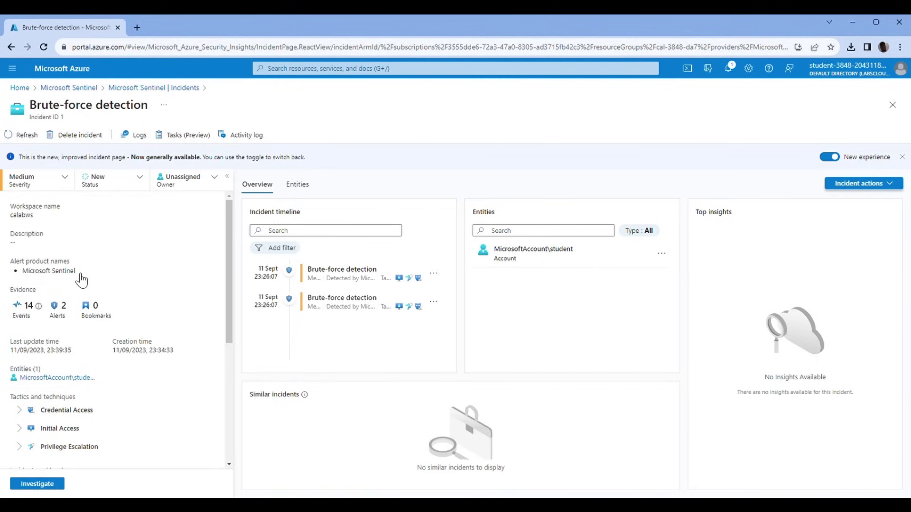
pyautogui.click(193, 185)
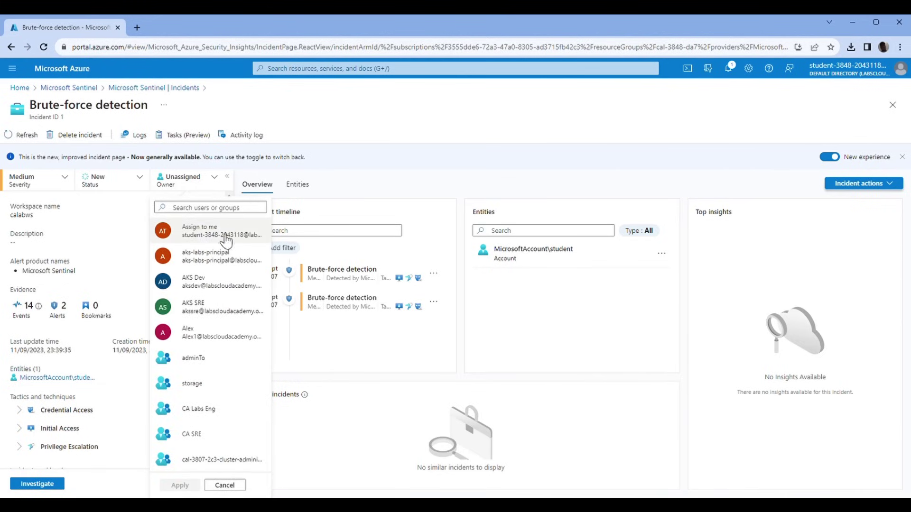
pyautogui.click(236, 211)
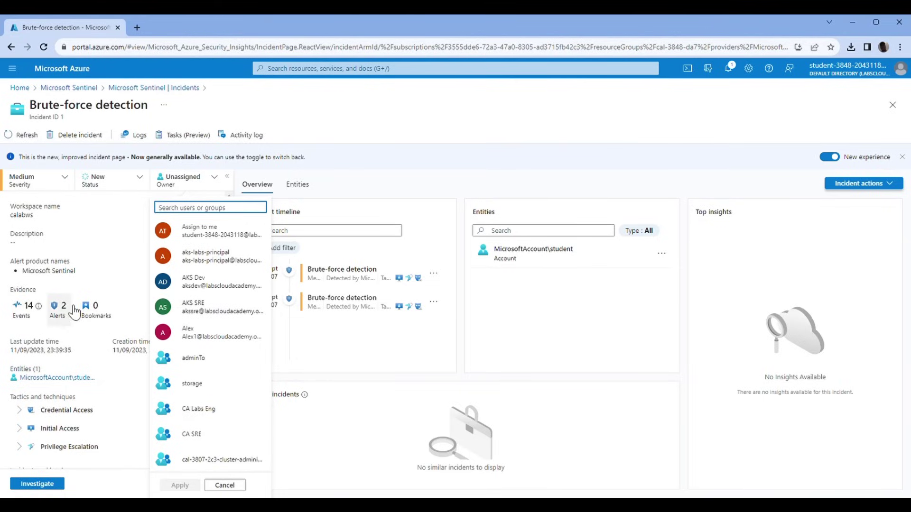
pyautogui.click(114, 273)
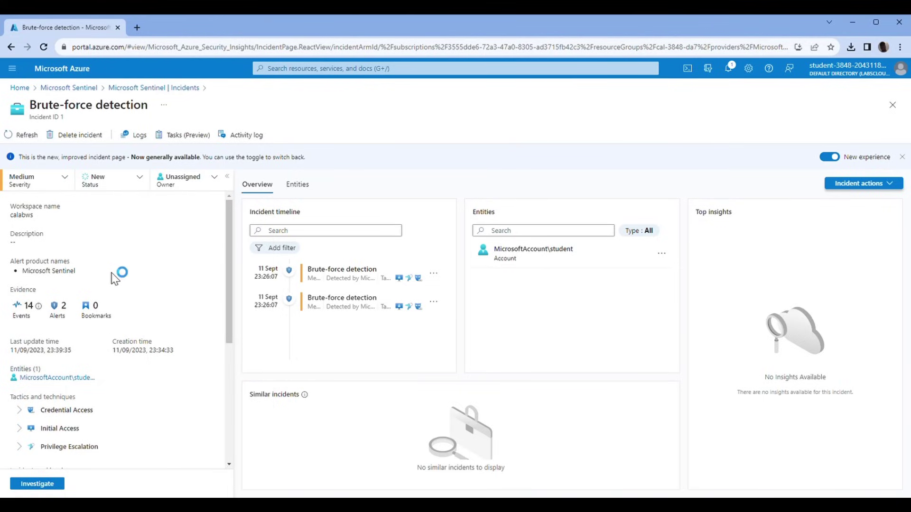
# Set the Brute-force detection incident's status to Closed with the Benign Positive classification and apply it.
pyautogui.click(138, 186)
pyautogui.click(120, 247)
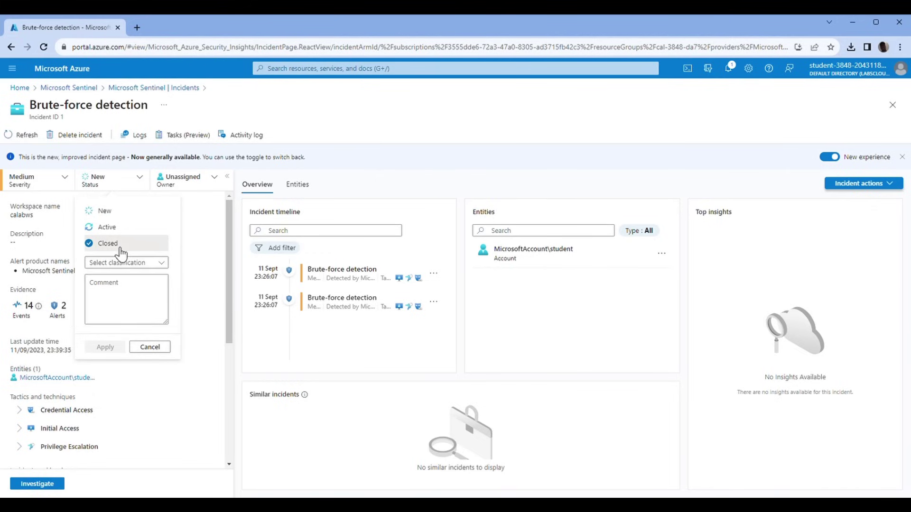
pyautogui.click(122, 263)
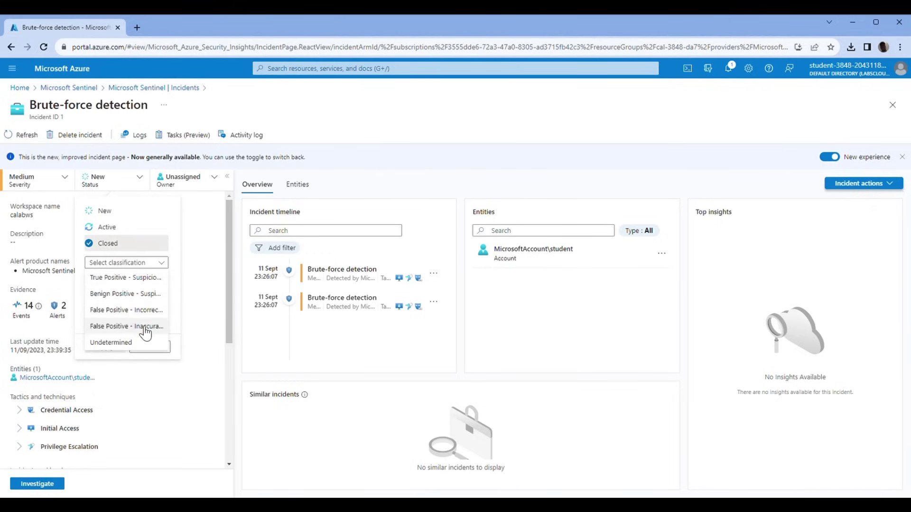
pyautogui.click(159, 294)
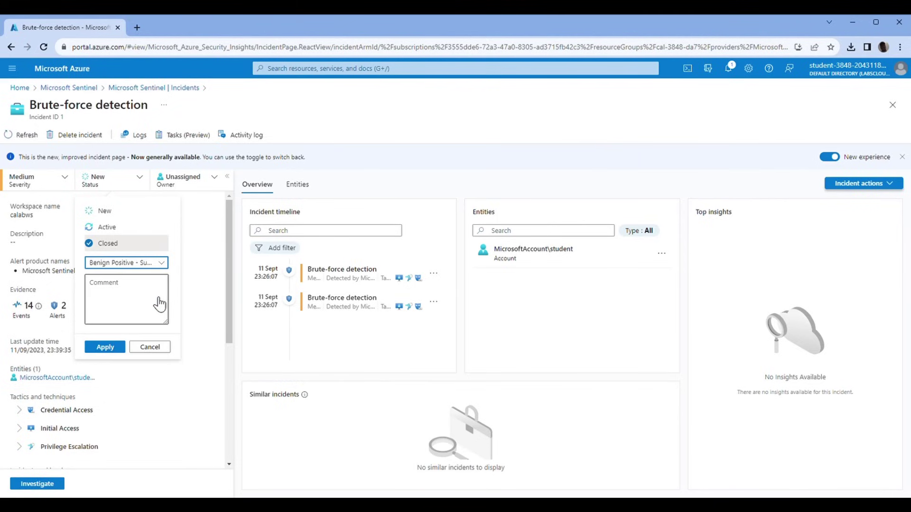
pyautogui.click(104, 348)
pyautogui.scroll(-5, 219, 369)
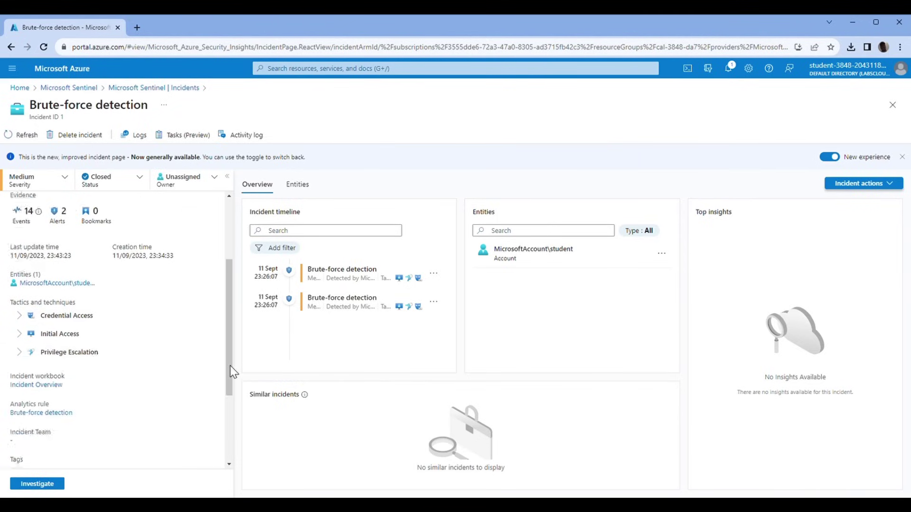